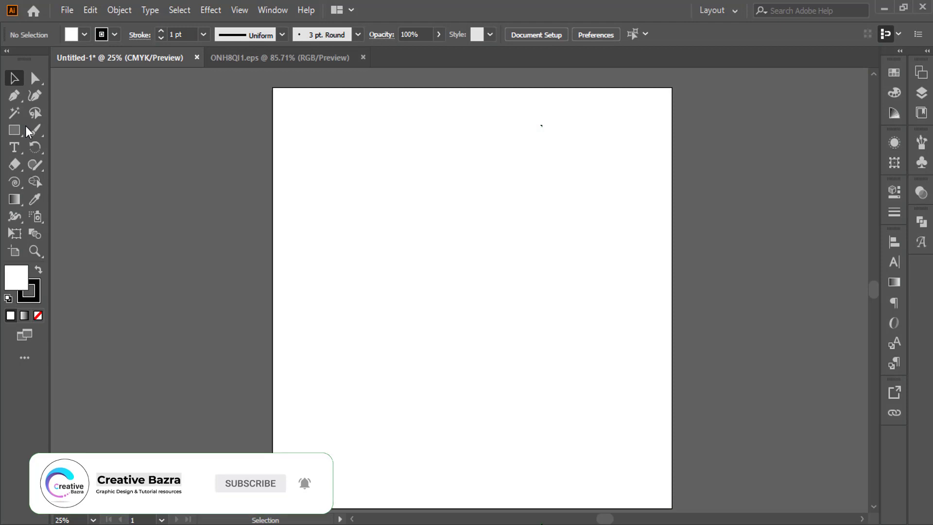
Step: Draw a rectangle covering the whole artboard and remove its stroke
left_click(15, 130)
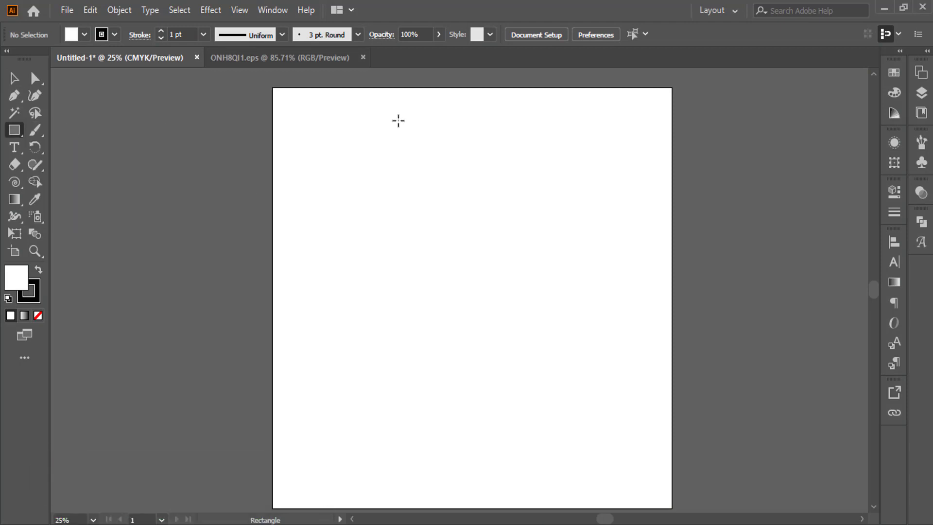
left_click_drag(273, 88, 671, 436)
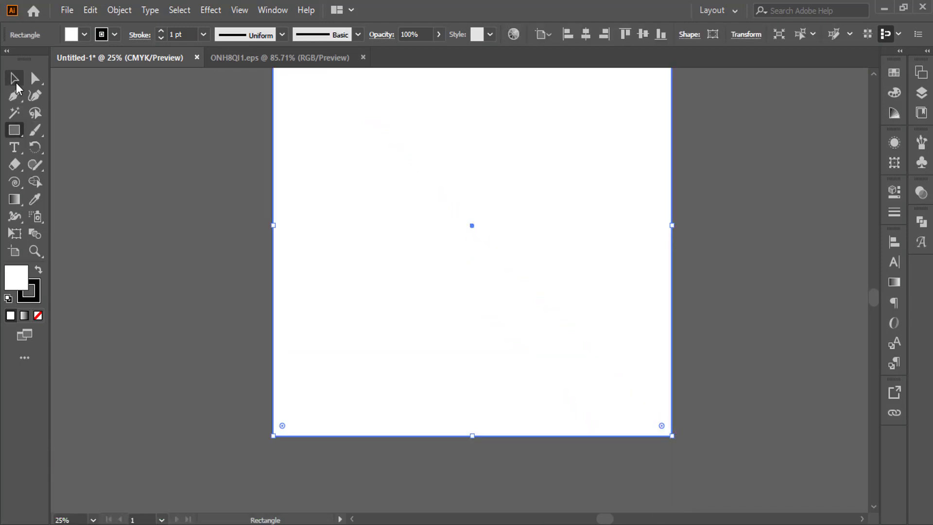
left_click(15, 79)
left_click(102, 34)
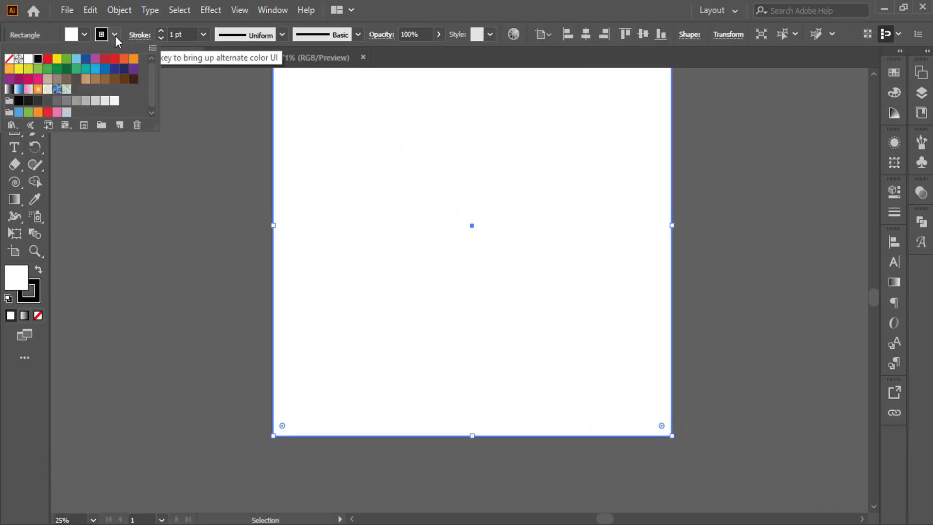
left_click(8, 60)
Step: Fill the rectangle with dark navy #061A2D
double_click(14, 277)
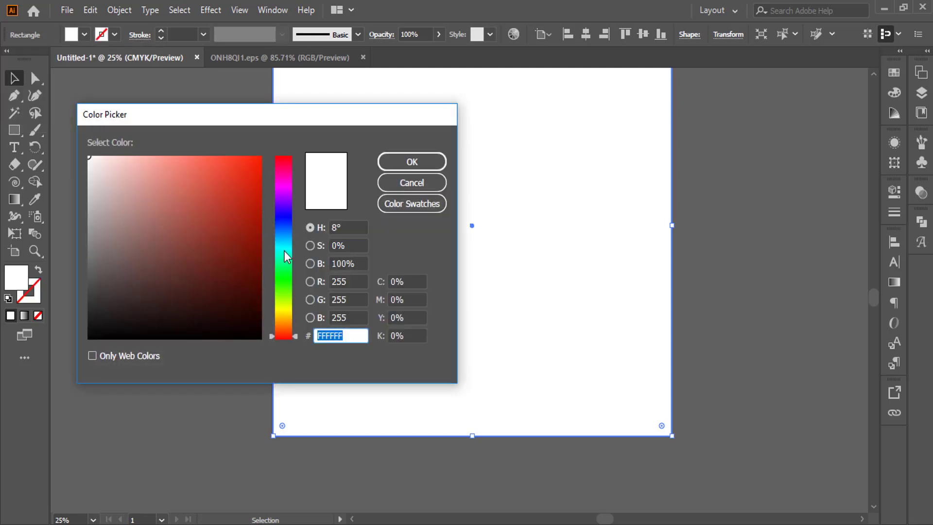
left_click(285, 225)
left_click(239, 297)
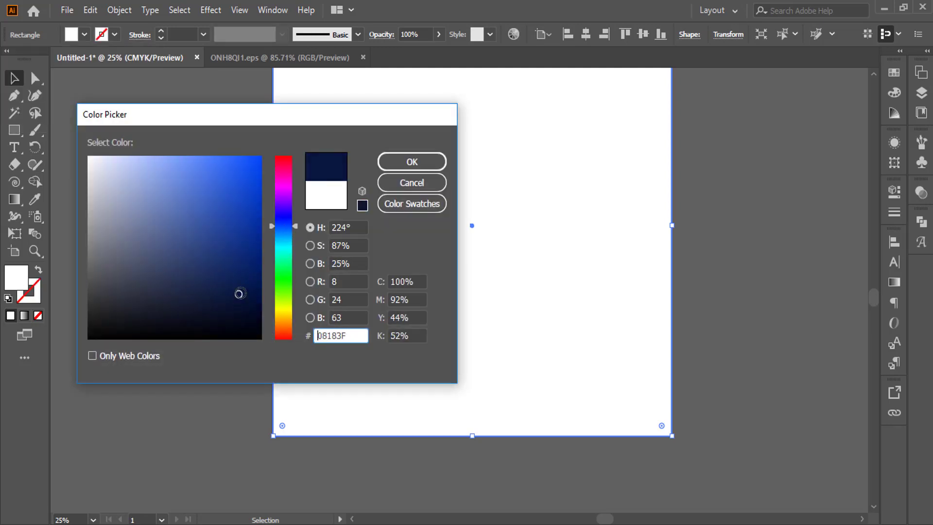
left_click_drag(285, 226, 287, 233)
left_click(239, 307)
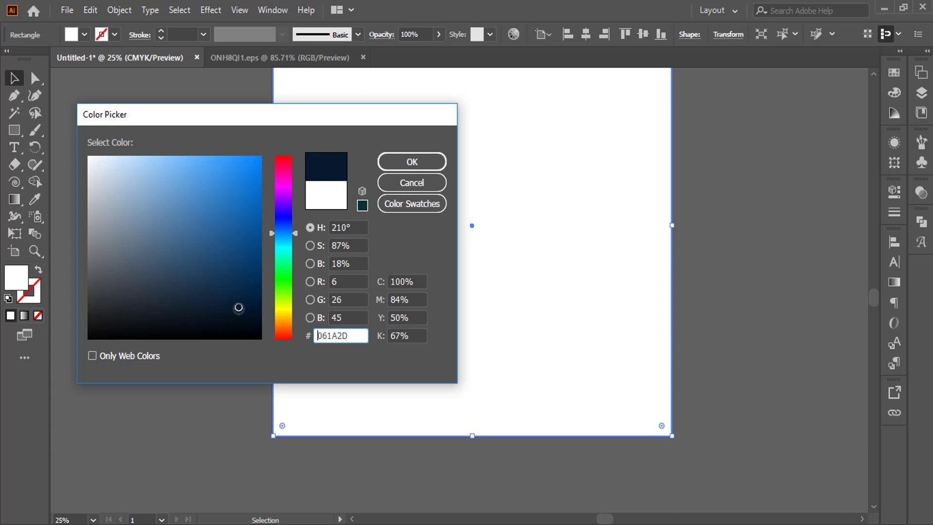
left_click(408, 163)
Step: Lock the navy background rectangle with Object > Lock > Selection
left_click(169, 266)
left_click(381, 258)
left_click(118, 10)
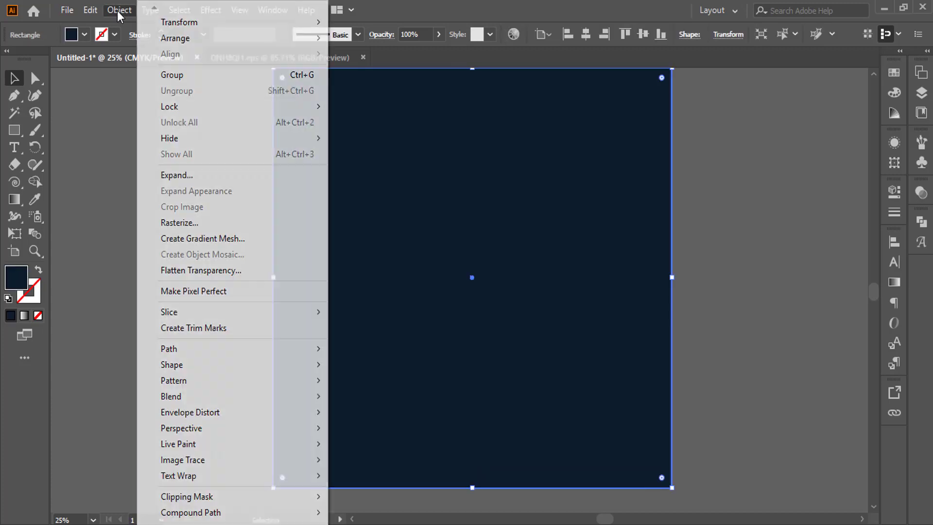
left_click(141, 107)
left_click(369, 104)
Step: Place a placeholder text object, enlarge it and move it toward the middle
key("t")
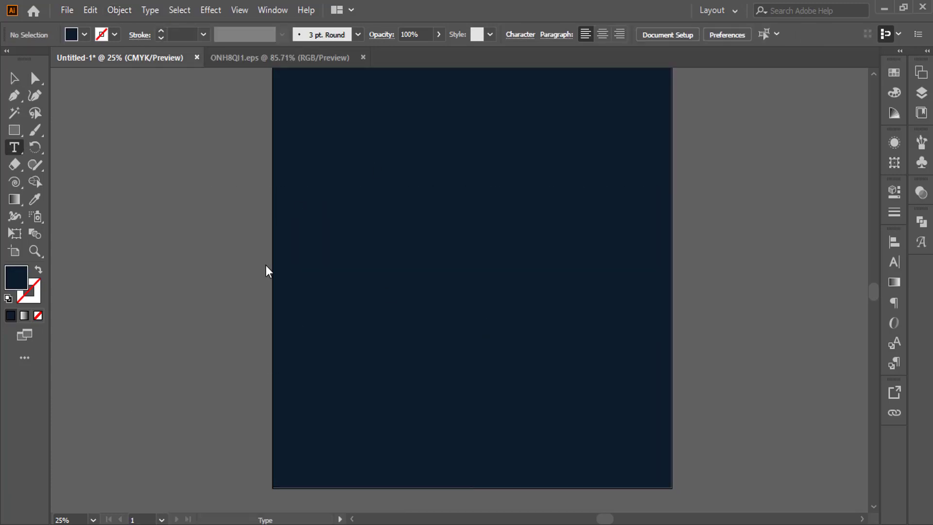
left_click(346, 206)
left_click(11, 79)
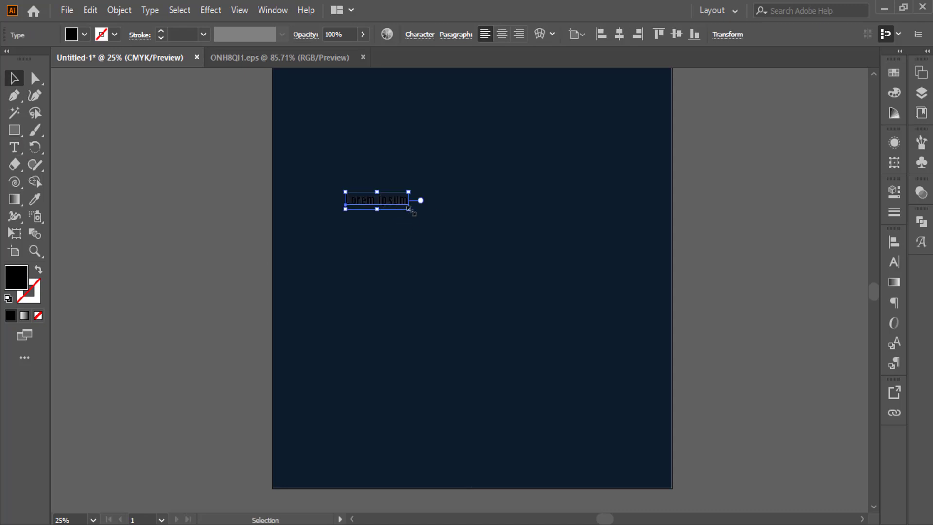
left_click_drag(409, 210, 525, 327)
left_click_drag(376, 200, 470, 278)
left_click(628, 189)
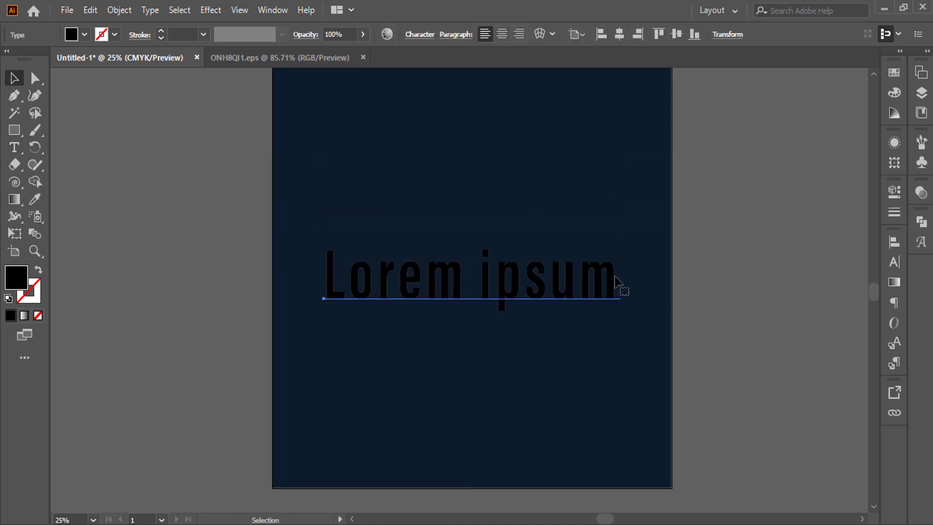
Step: Replace the placeholder text with 'MAKE SOME NOISE'
triple_click(616, 282)
key("BackSpace")
type("IKE")
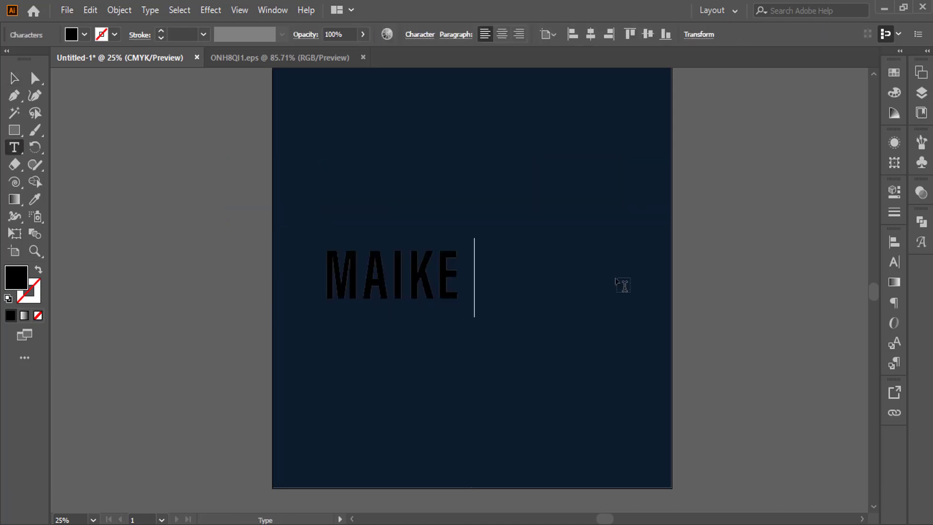
key("BackSpace")
key("BackSpace")
key("BackSpace")
type("KE SOME NOISE")
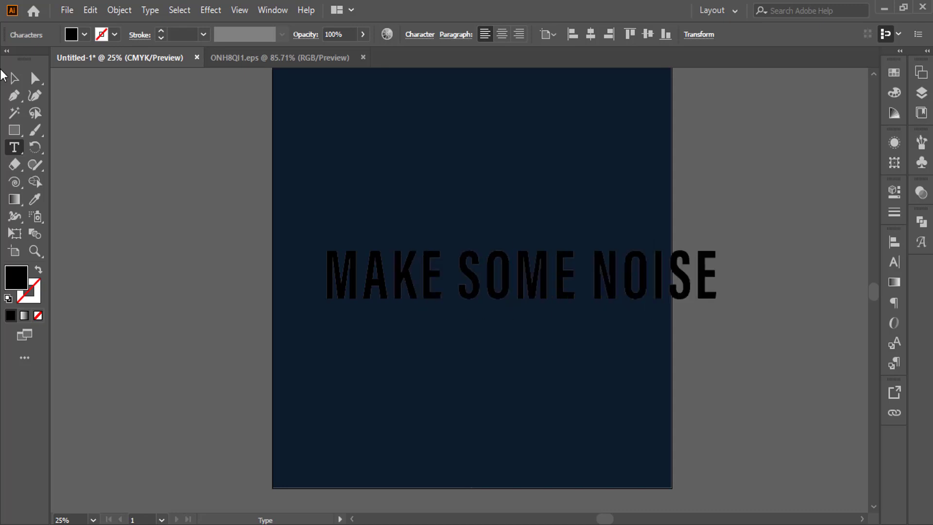
Step: Centre the text horizontally on the artboard and make it white
left_click(13, 77)
left_click(618, 35)
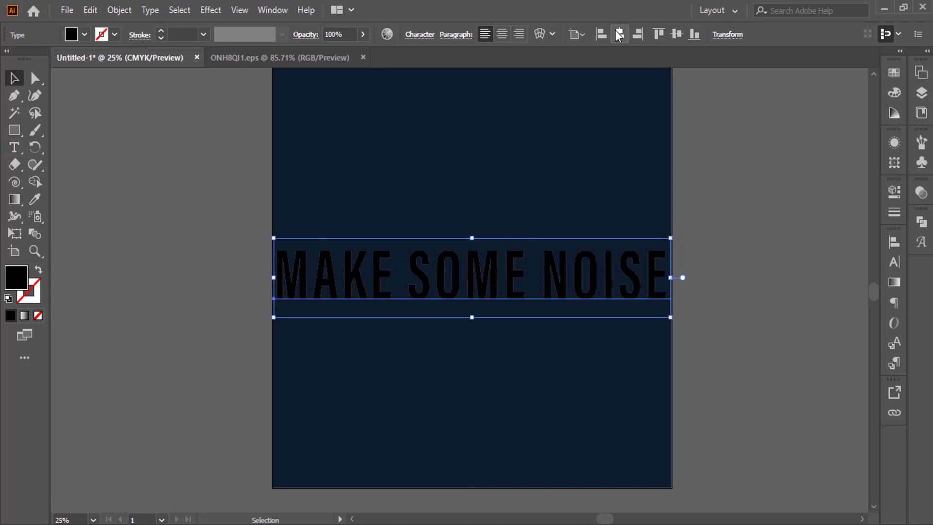
left_click(84, 34)
left_click(25, 57)
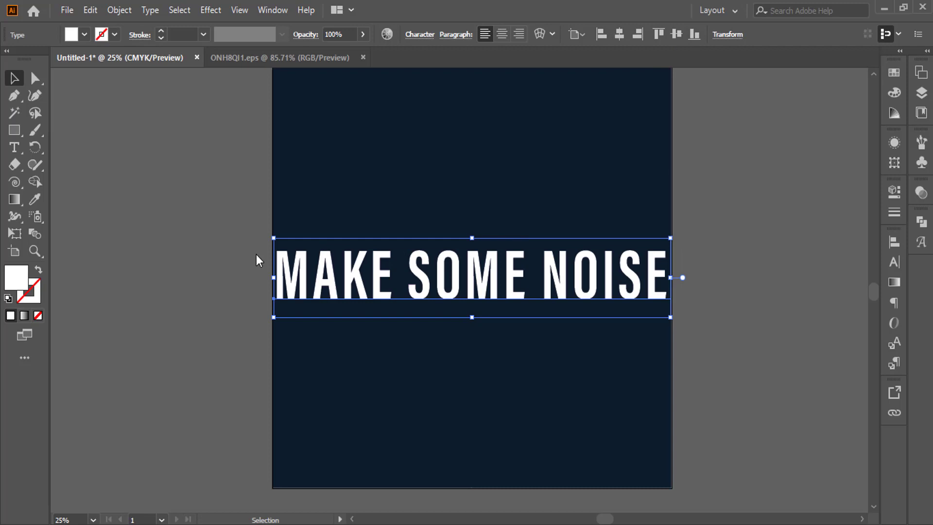
double_click(417, 295)
Step: Break the headline into three lines and centre it horizontally and vertically
key("Return")
key("BackSpace")
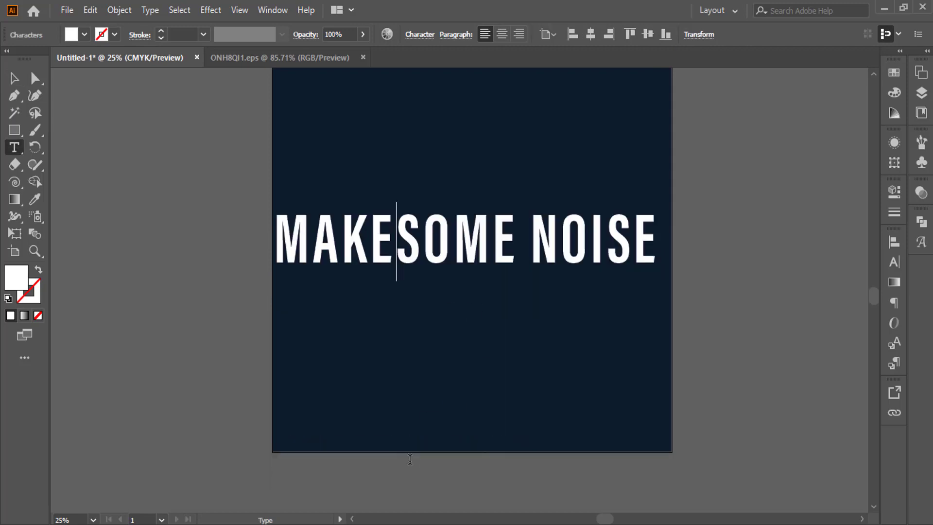
key("Return")
key("BackSpace")
key("Return")
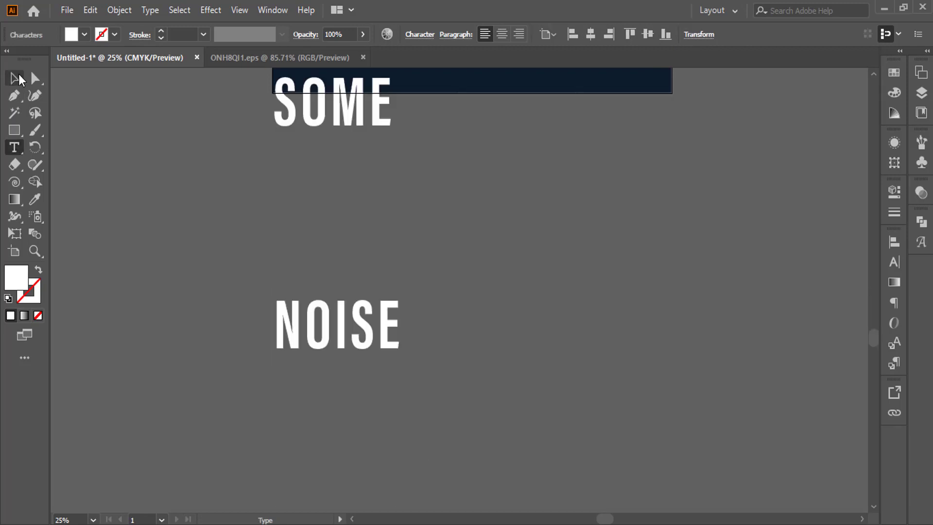
key("Escape")
left_click(619, 34)
left_click(676, 34)
Step: Tighten the headline's line spacing to 300
scroll(614, 303, "up", 5)
scroll(614, 303, "up", 5)
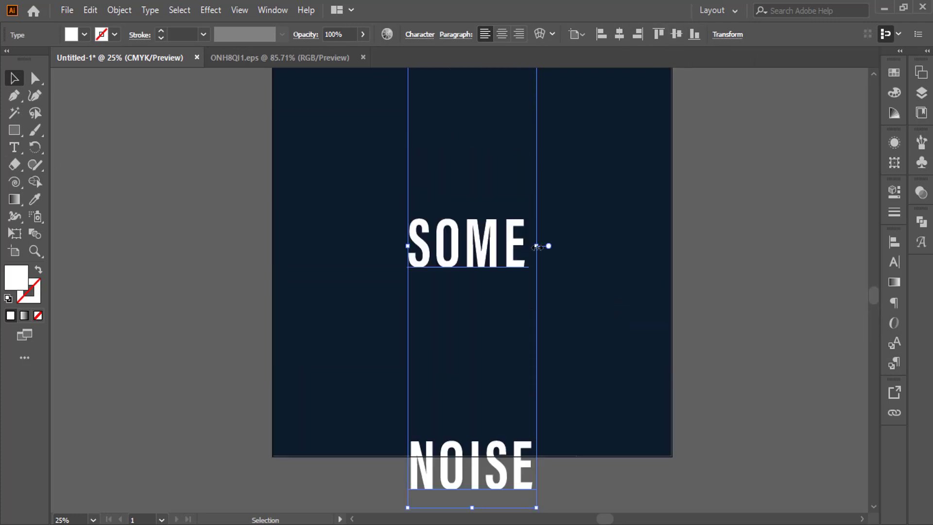
left_click_drag(535, 243, 509, 245)
left_click(419, 35)
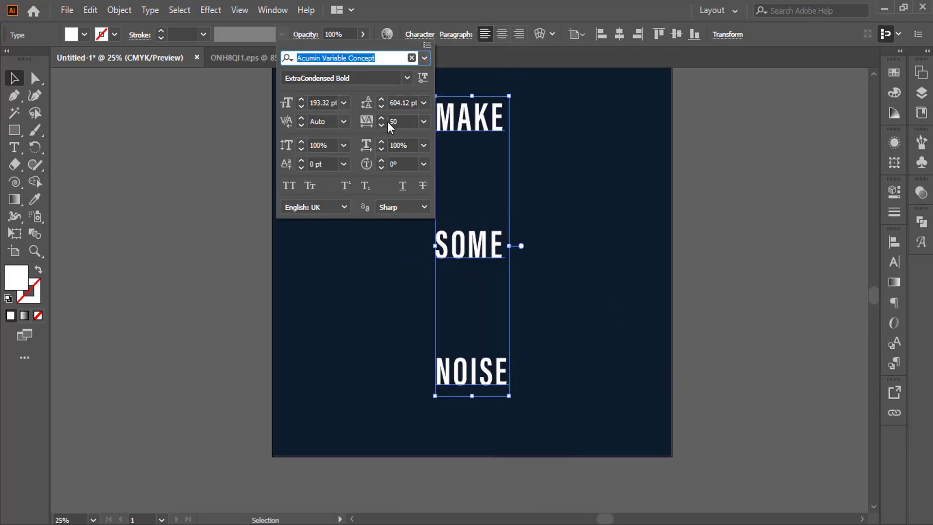
left_click(424, 103)
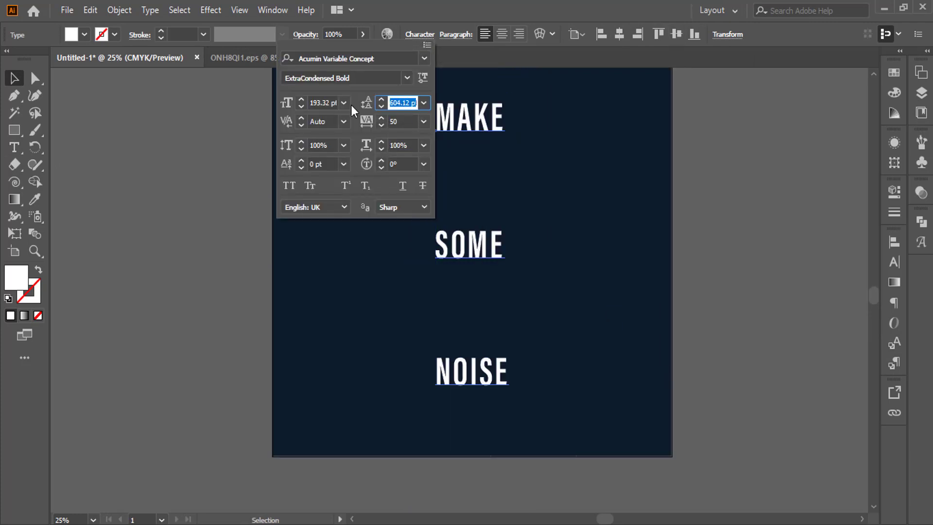
type("300t")
key("Escape")
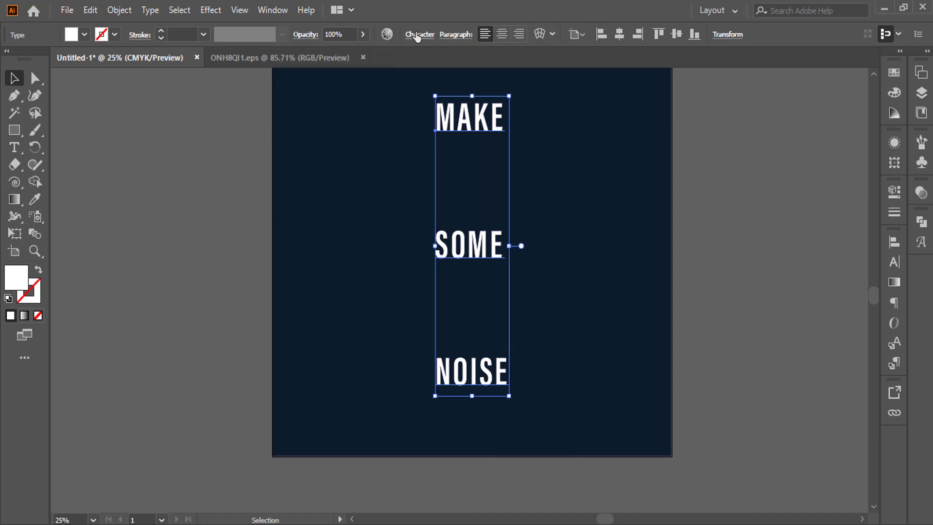
left_click(418, 34)
left_click(406, 79)
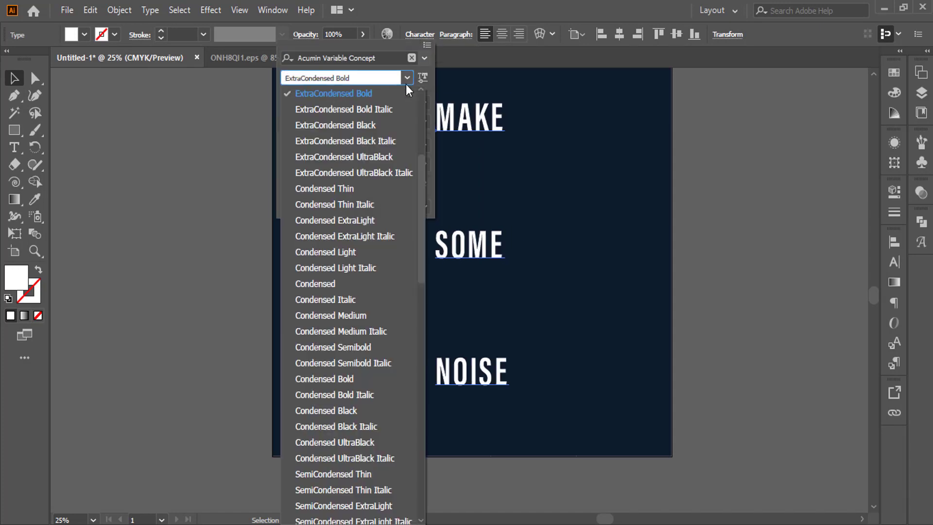
left_click(383, 94)
type("3")
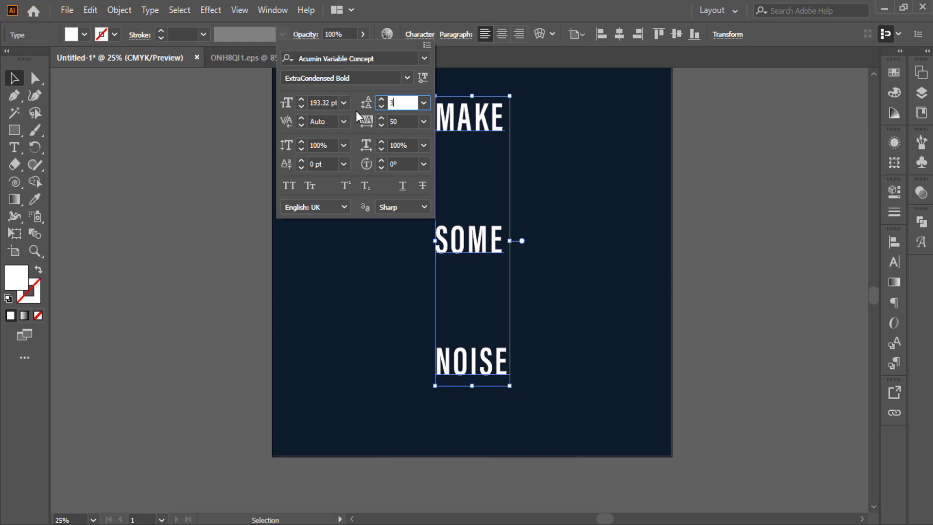
type("00")
key("Return")
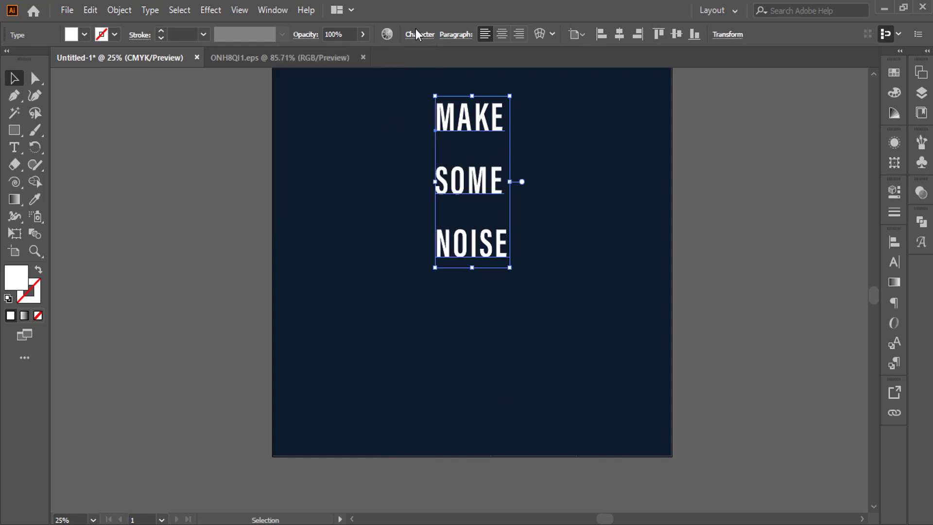
Step: Set the headline's font style to ExtraCondensed Bold
left_click(417, 35)
left_click(401, 103)
scroll(410, 100, "down", 10)
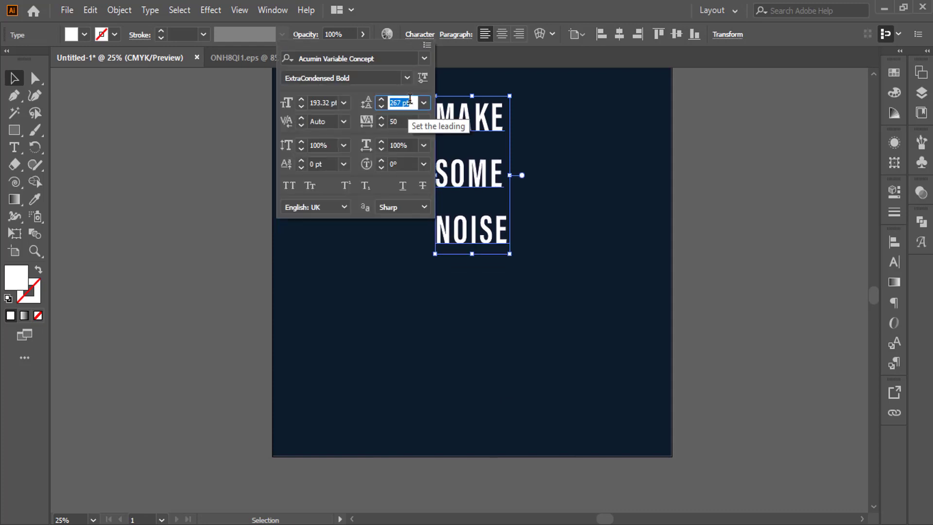
scroll(410, 99, "down", 5)
scroll(410, 99, "down", 5)
scroll(409, 99, "down", 5)
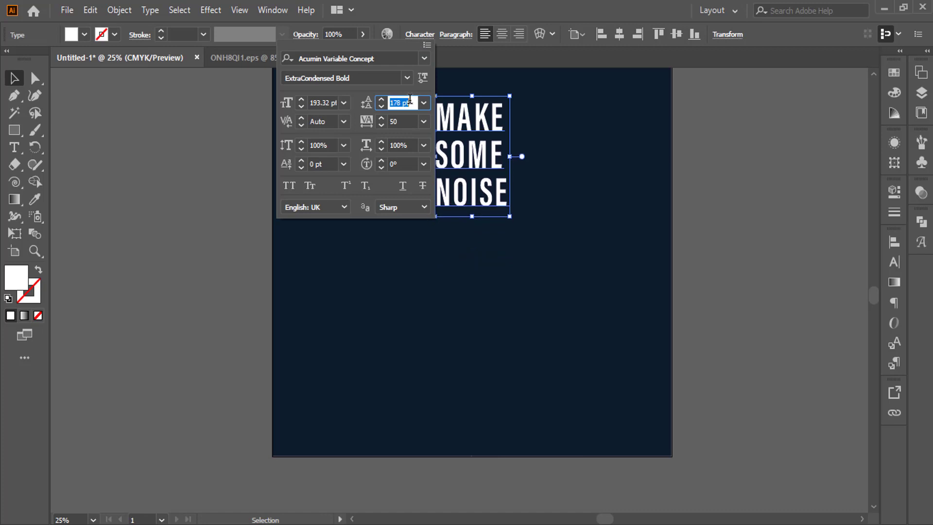
scroll(410, 100, "down", 5)
scroll(410, 99, "down", 5)
left_click(406, 78)
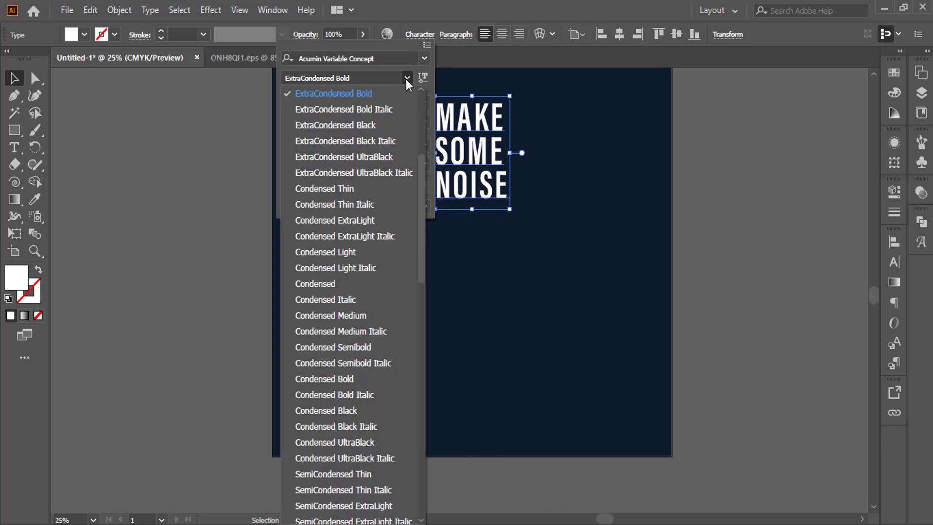
left_click(374, 94)
left_click(423, 58)
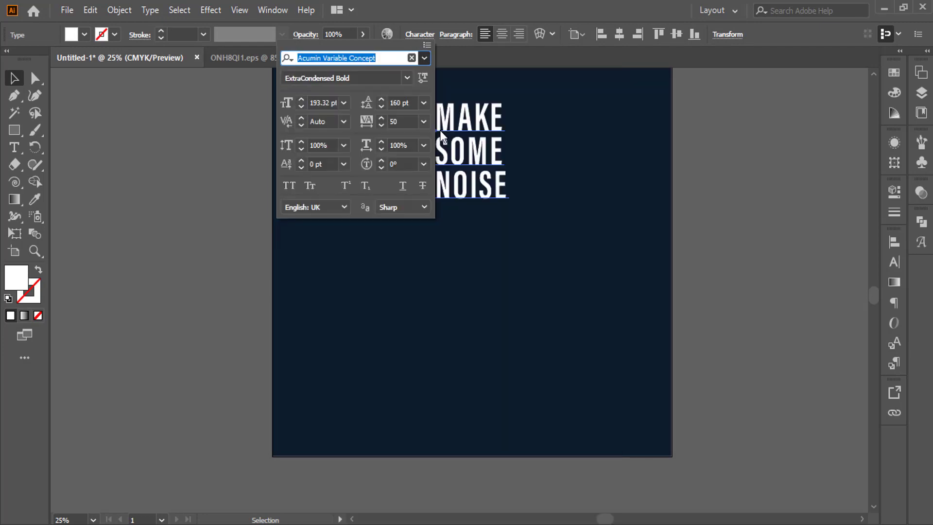
left_click(325, 105)
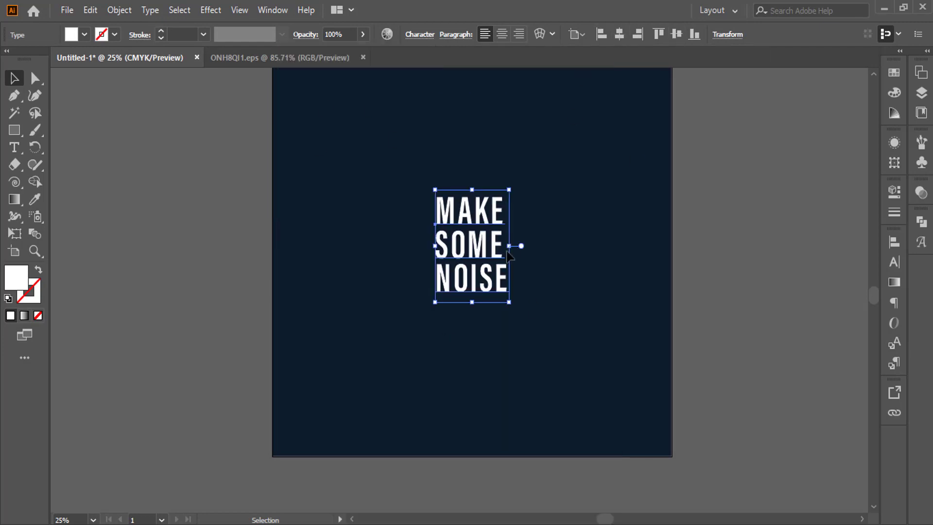
Step: Enlarge the stacked words to about twice their size and convert them to outlines
left_click_drag(509, 246, 552, 263)
key("ctrl+shift+a")
left_click(516, 347)
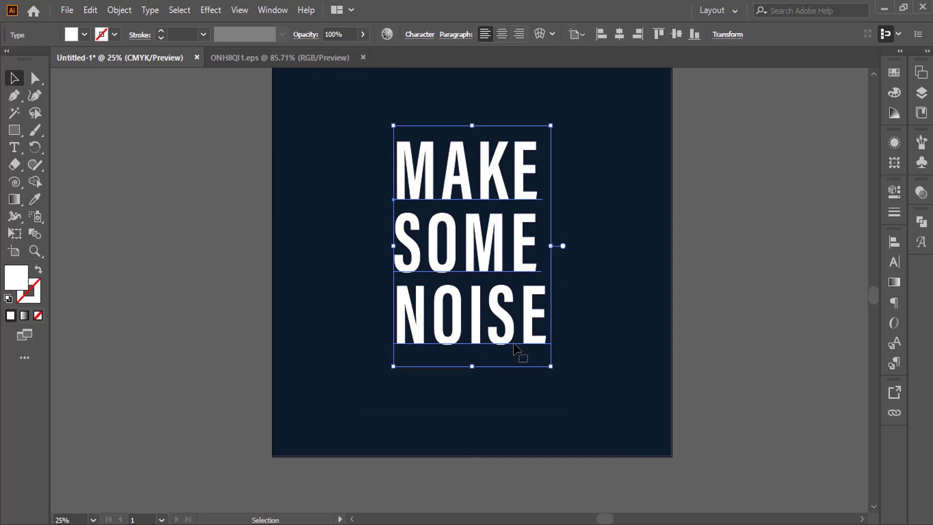
right_click(464, 227)
left_click(595, 322)
left_click(587, 404)
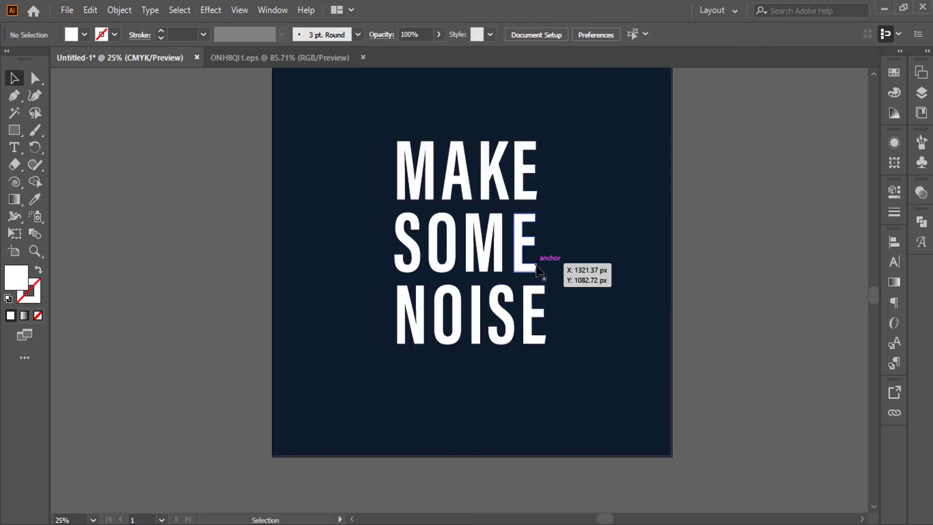
left_click(544, 258)
Step: Draw a stroked diagonal line crossing all three words
left_click(598, 292)
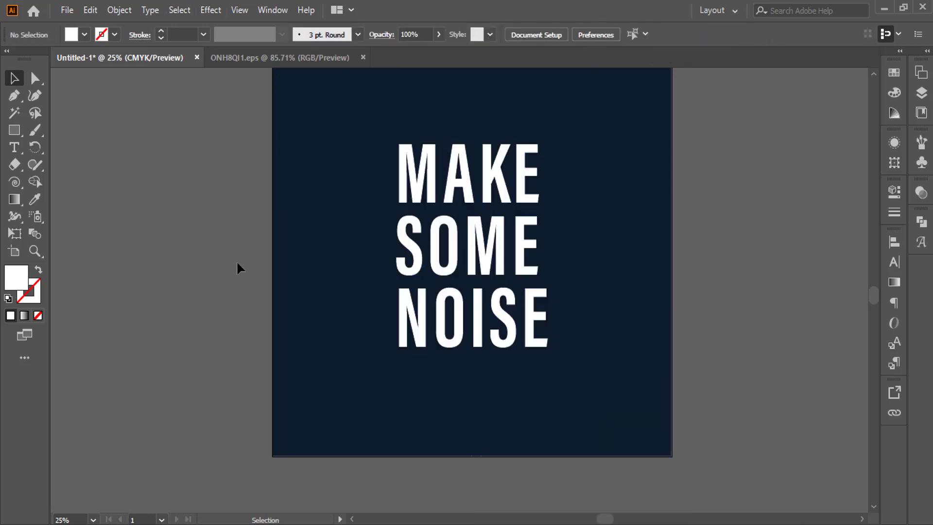
left_click_drag(14, 131, 71, 171)
left_click(89, 200)
left_click_drag(362, 341, 623, 240)
left_click(114, 34)
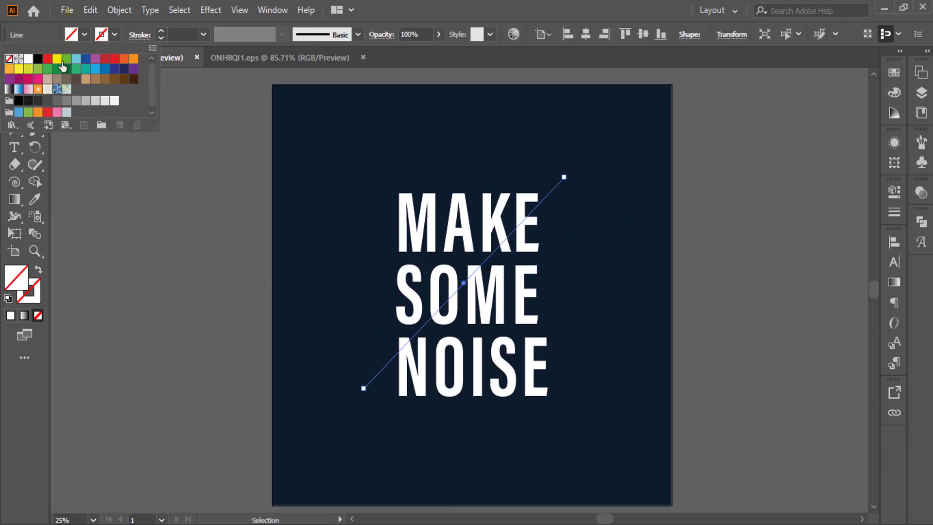
left_click(29, 62)
Step: Select the lettering and line together and centre both on the artboard
key("v")
left_click_drag(358, 188, 486, 292)
left_click(586, 34)
left_click(643, 34)
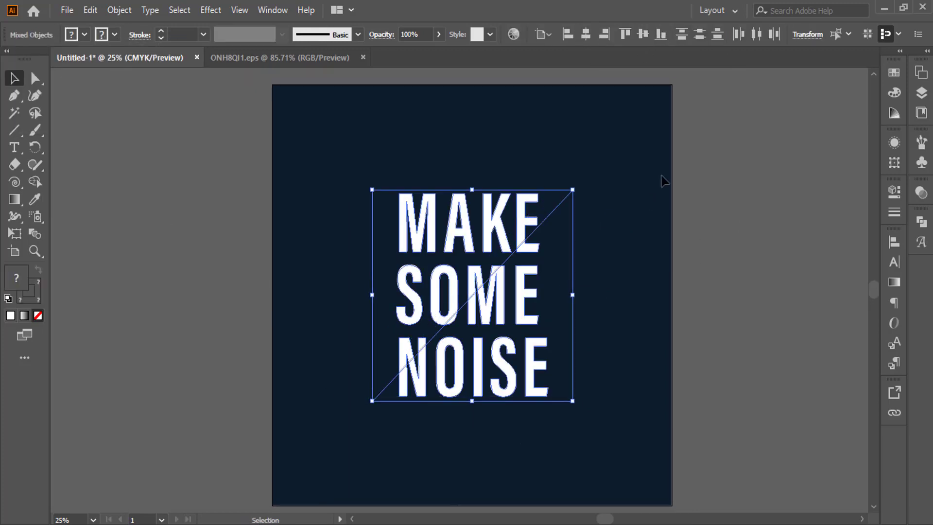
scroll(615, 259, "down", 3)
left_click(900, 241)
Step: Divide the lettering along the diagonal line and ungroup the pieces
left_click(770, 289)
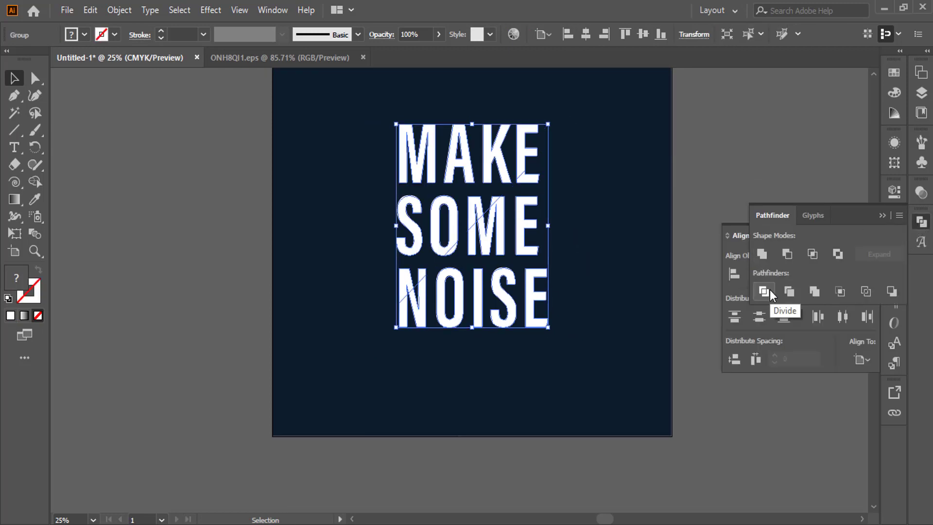
left_click(853, 237)
right_click(464, 303)
left_click(491, 110)
left_click_drag(575, 371, 500, 316)
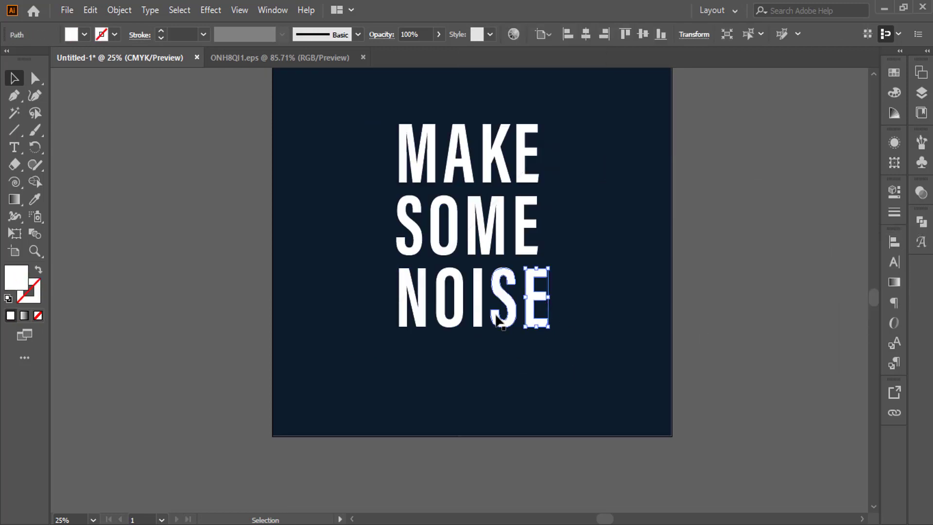
Step: Unite the letter pieces below the diagonal into one shape
left_click(503, 301, "shift")
left_click_drag(613, 316, 613, 317)
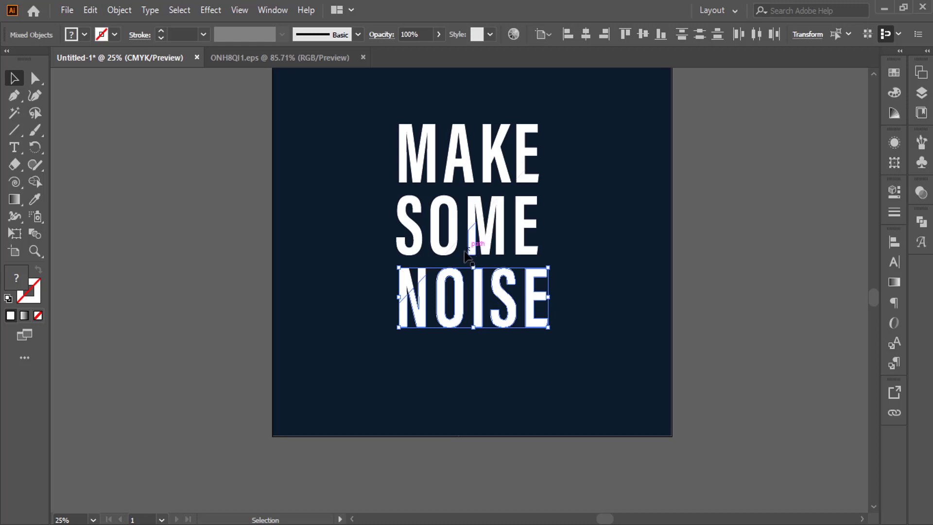
left_click(517, 253, "shift")
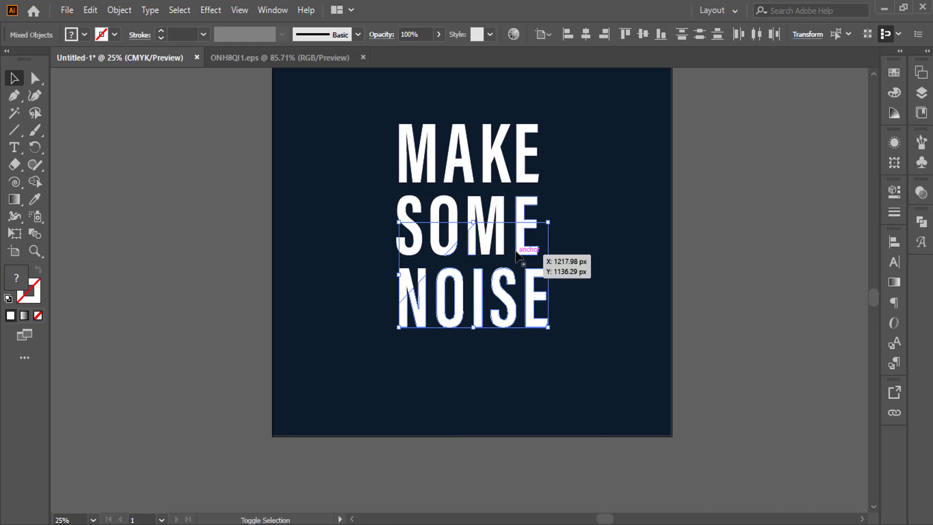
left_click(527, 178, "shift")
left_click(921, 221)
left_click(761, 254)
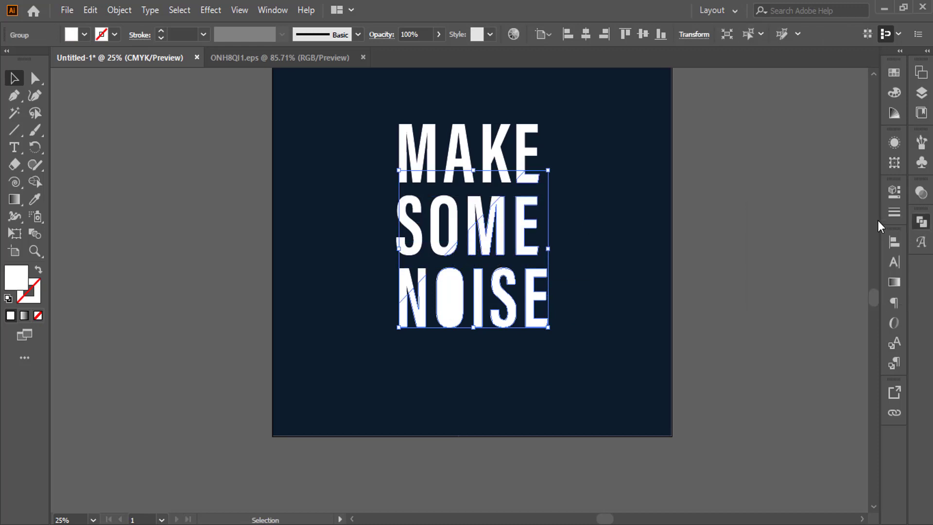
Step: Delete the stray inner piece of the O and select the upper pieces
double_click(447, 298)
left_click_drag(447, 298, 455, 412)
key("Delete")
key("Escape")
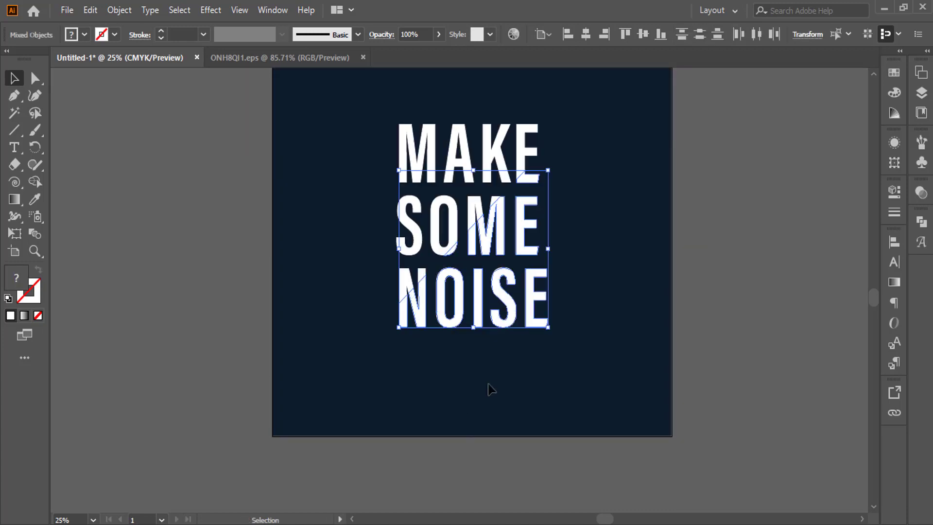
left_click(525, 375)
left_click(406, 175)
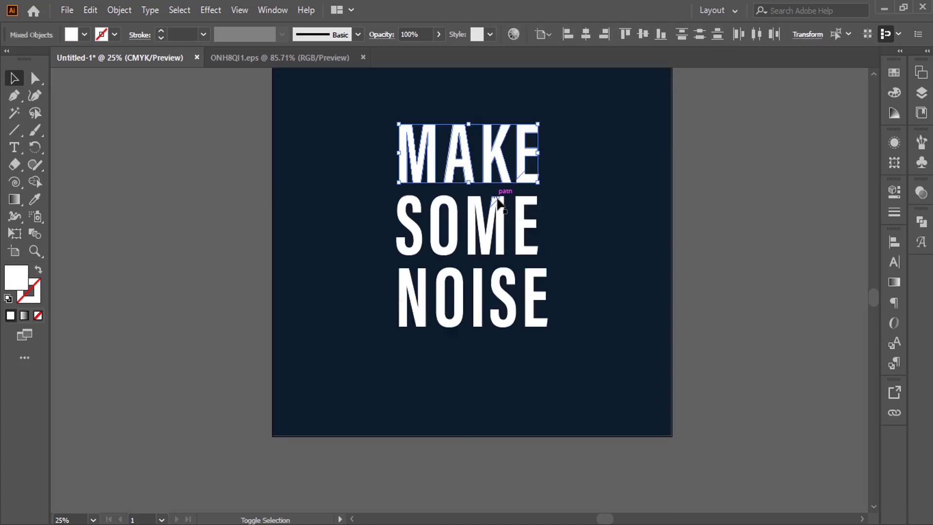
left_click(425, 221, "shift")
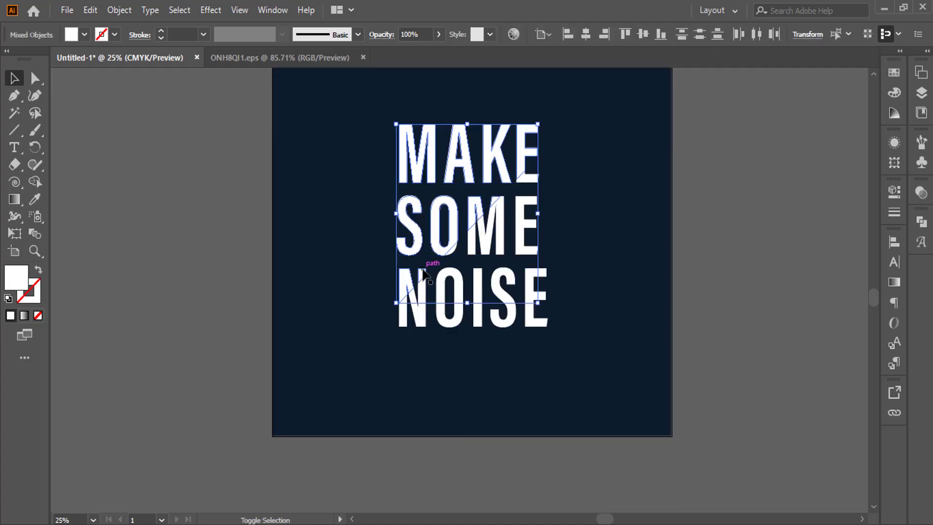
left_click(381, 117)
Step: Fill the upper-left half of the lettering with a golden yellow
left_click_drag(381, 116, 578, 379)
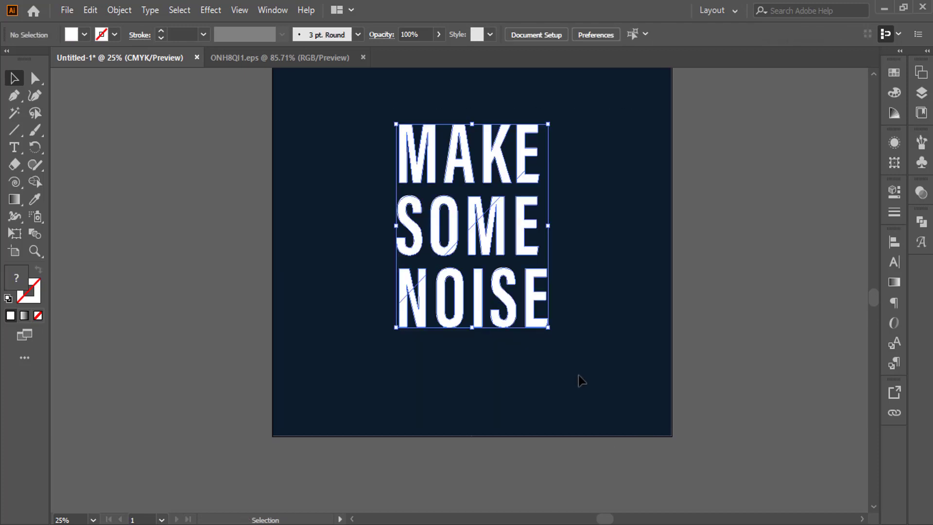
left_click(542, 329)
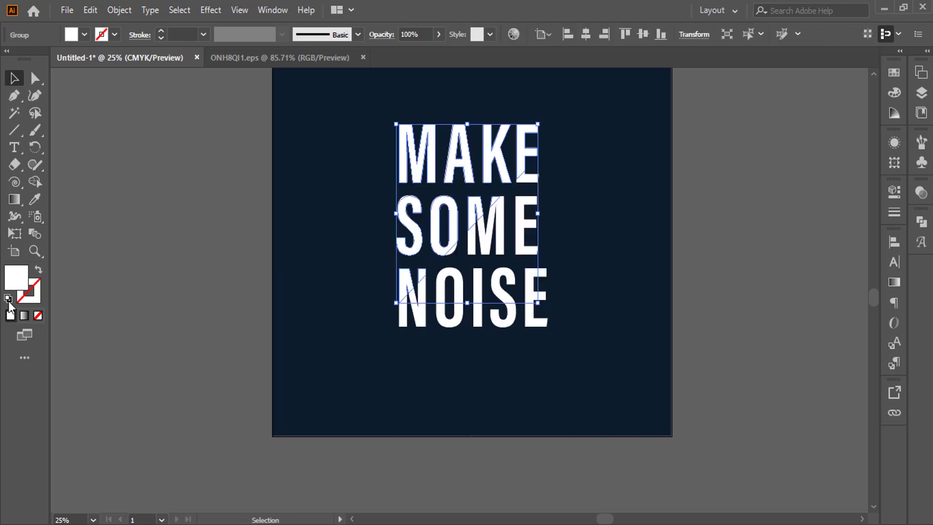
double_click(16, 277)
left_click_drag(281, 321, 282, 313)
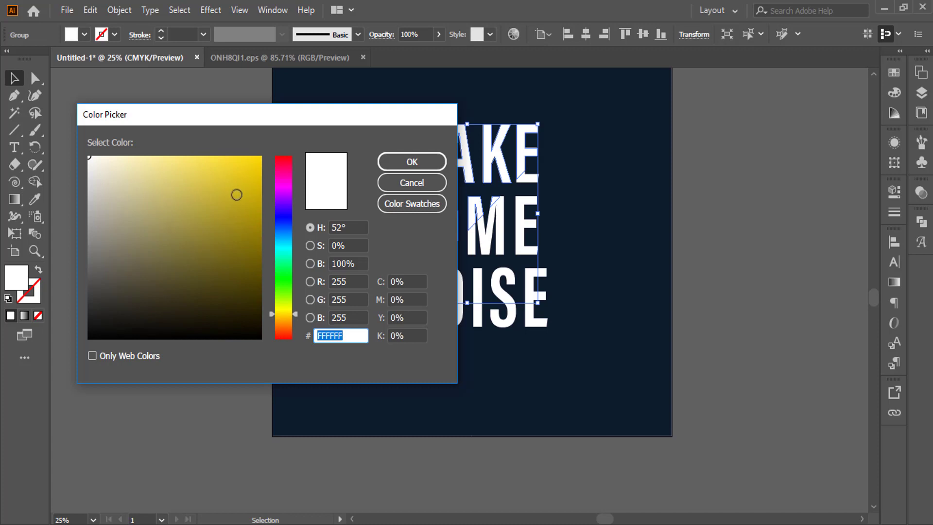
left_click_drag(235, 194, 232, 155)
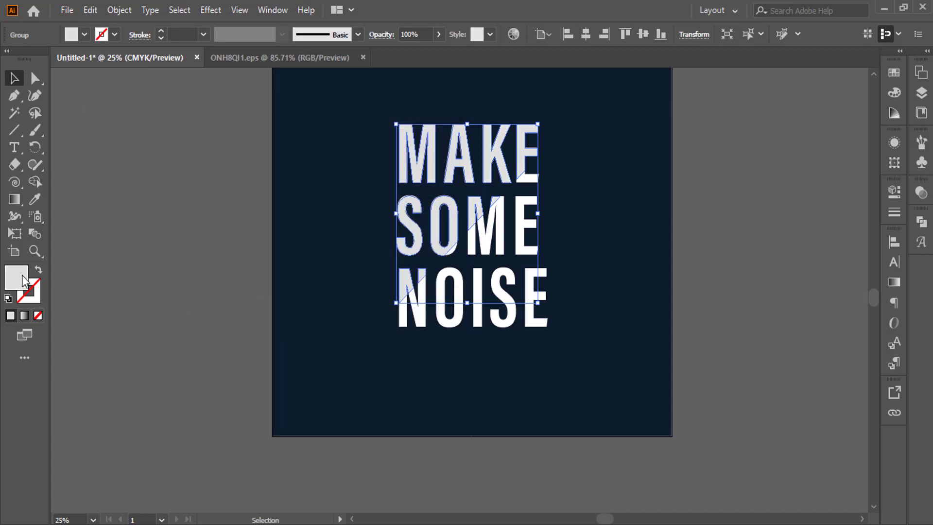
left_click(411, 161)
double_click(25, 282)
left_click_drag(224, 183, 238, 163)
left_click(411, 162)
Step: Fill the lower-right half of the lettering with red, about CE4C3A
left_click(537, 330)
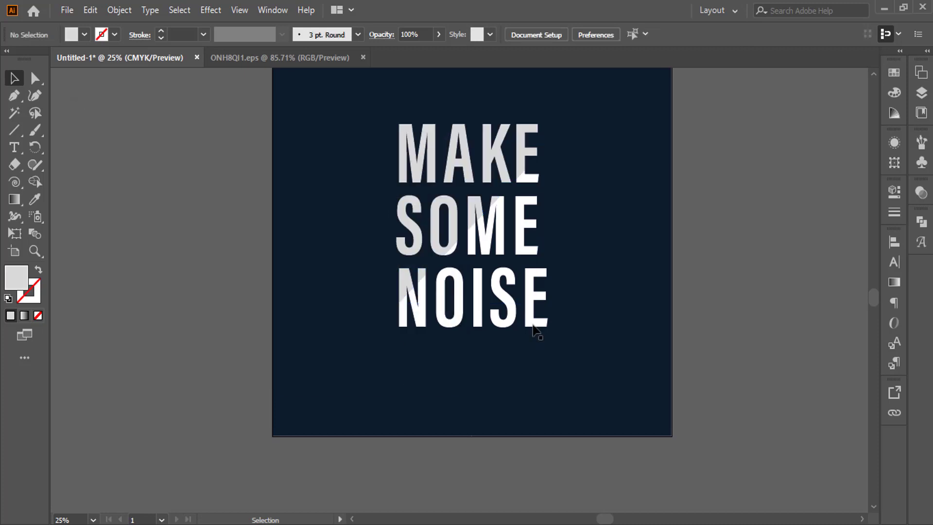
double_click(18, 286)
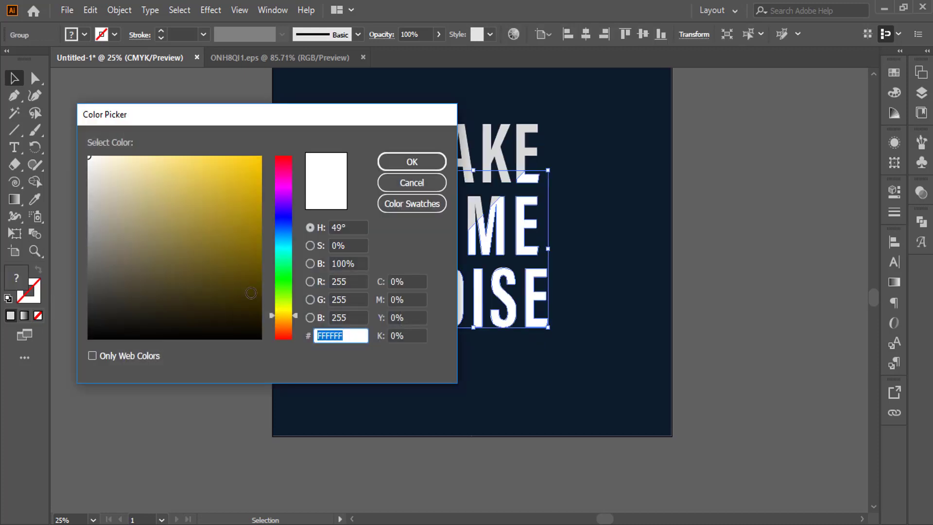
mouse_move(283, 314)
left_mouse_down()
mouse_move(286, 190)
mouse_move(280, 339)
left_mouse_up()
left_click_drag(241, 258, 238, 191)
left_click(384, 162)
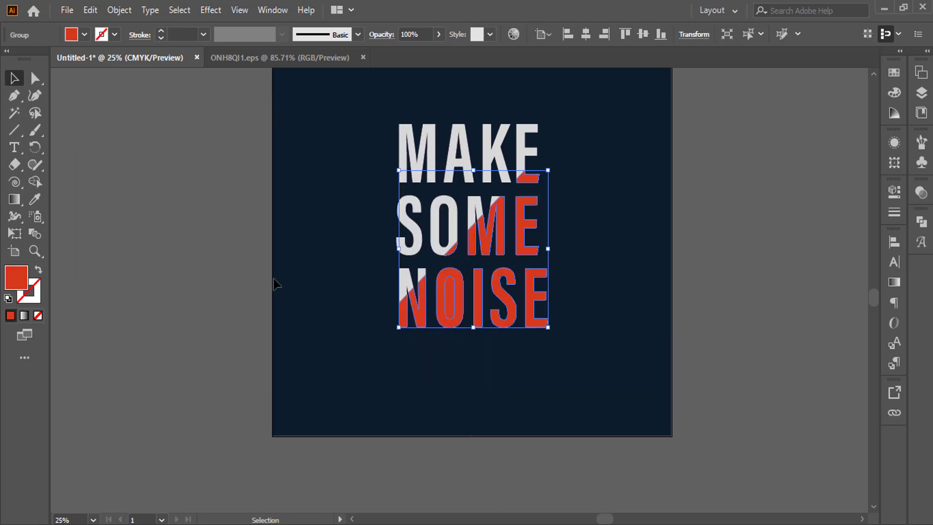
double_click(17, 281)
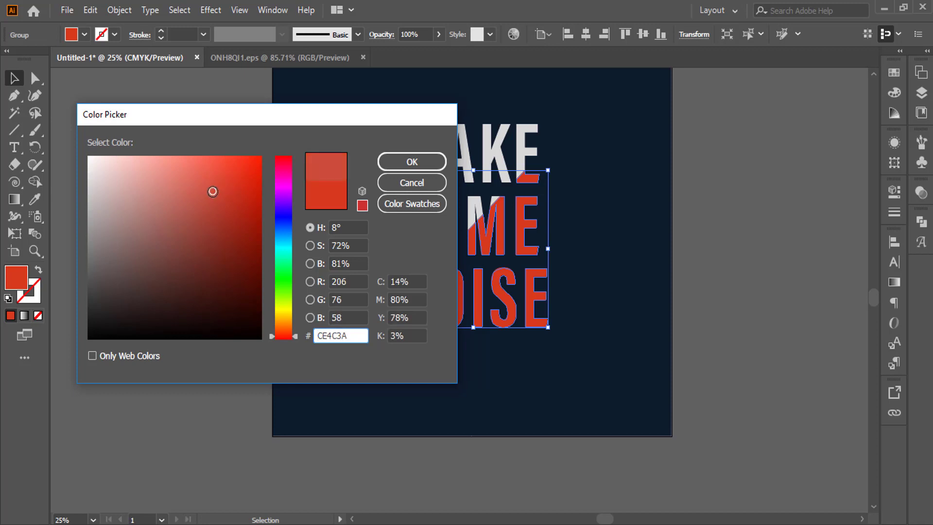
mouse_move(228, 179)
left_mouse_down()
mouse_move(218, 192)
mouse_move(221, 176)
left_mouse_up()
left_click(282, 338)
left_click(429, 162)
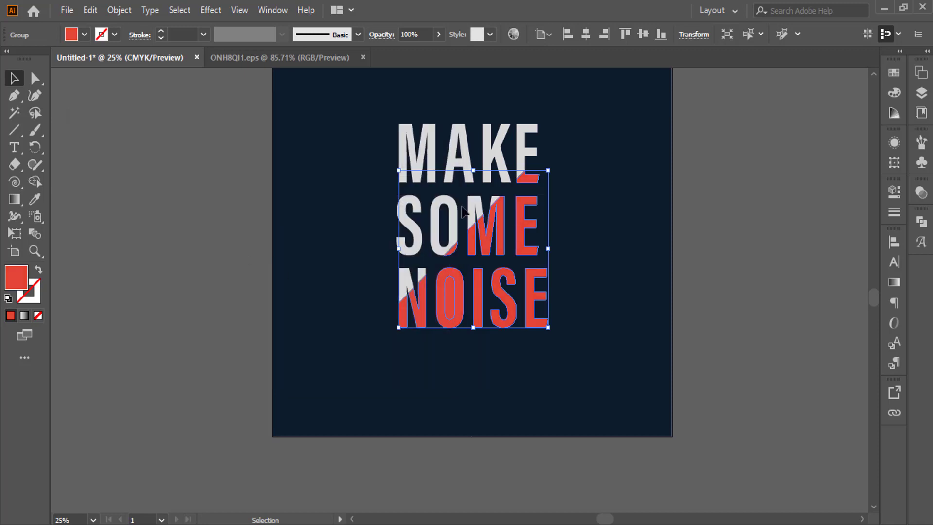
Step: Try a golden yellow for the upper half, then cancel the change
double_click(22, 277)
left_click(283, 317)
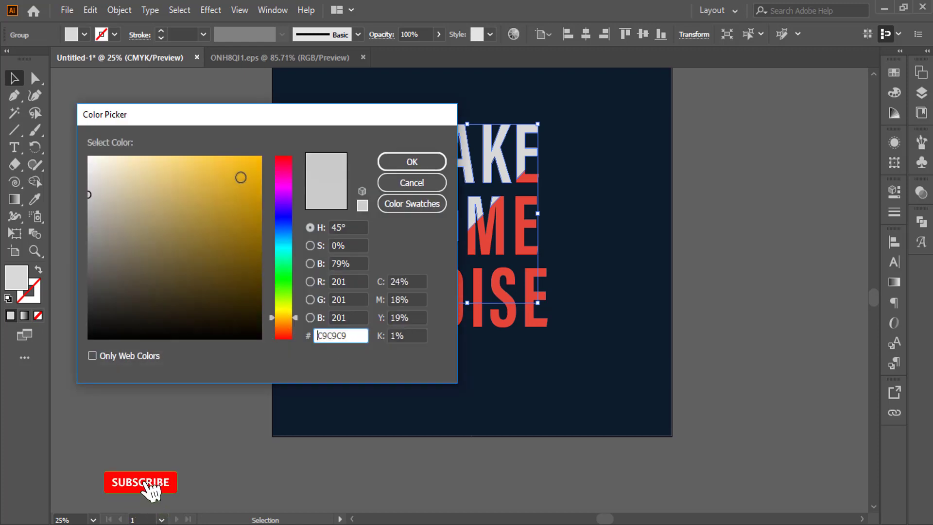
mouse_move(239, 177)
left_mouse_down()
mouse_move(223, 137)
mouse_move(209, 154)
left_mouse_up()
left_click(412, 183)
Step: Leave group editing and select the upper-left half of the lettering
right_click(416, 161)
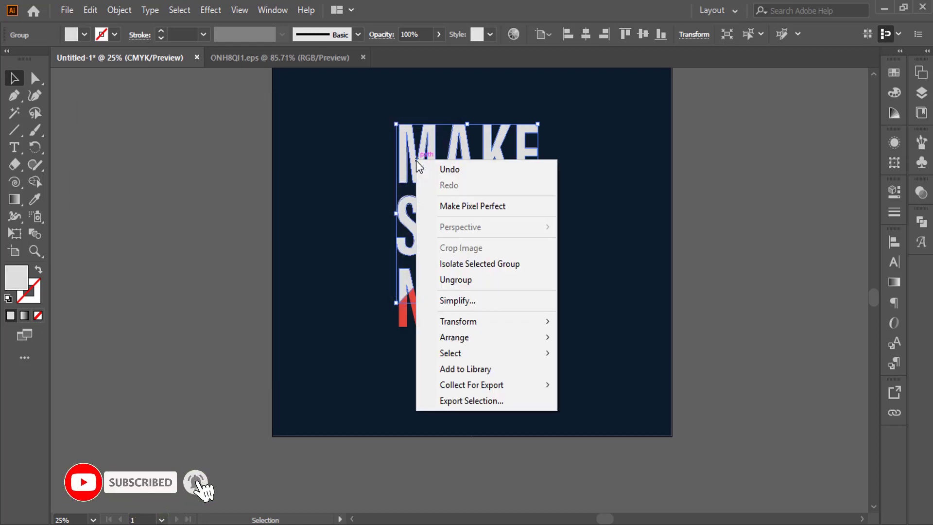
left_click(155, 273)
double_click(448, 305)
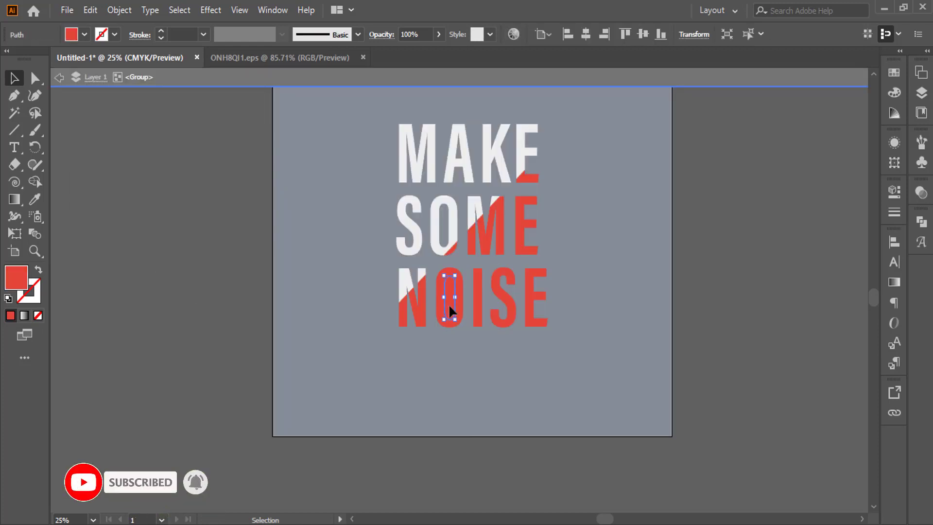
left_click(426, 369)
double_click(426, 368)
left_click(503, 168)
Step: Recolour the upper half, trying grey and near-black before applying a final picked colour
double_click(16, 277)
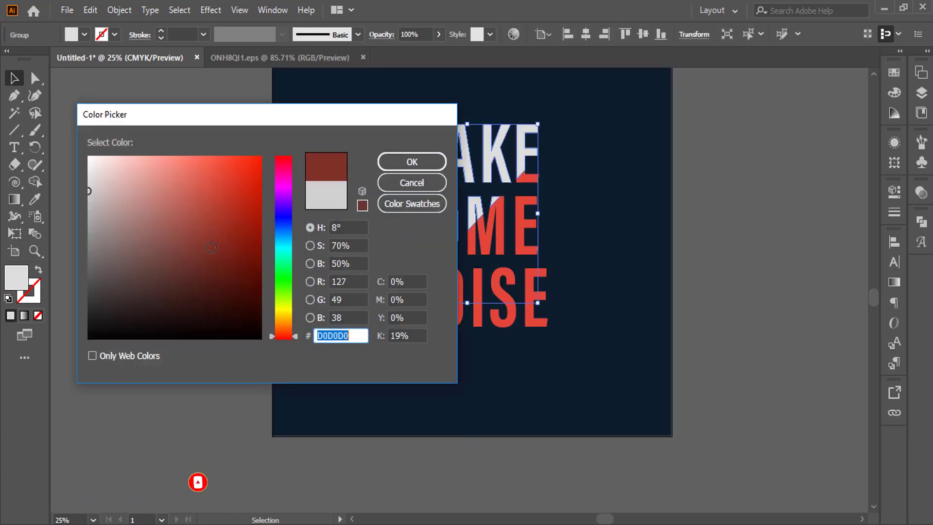
left_click(410, 162)
double_click(16, 281)
left_click(246, 317)
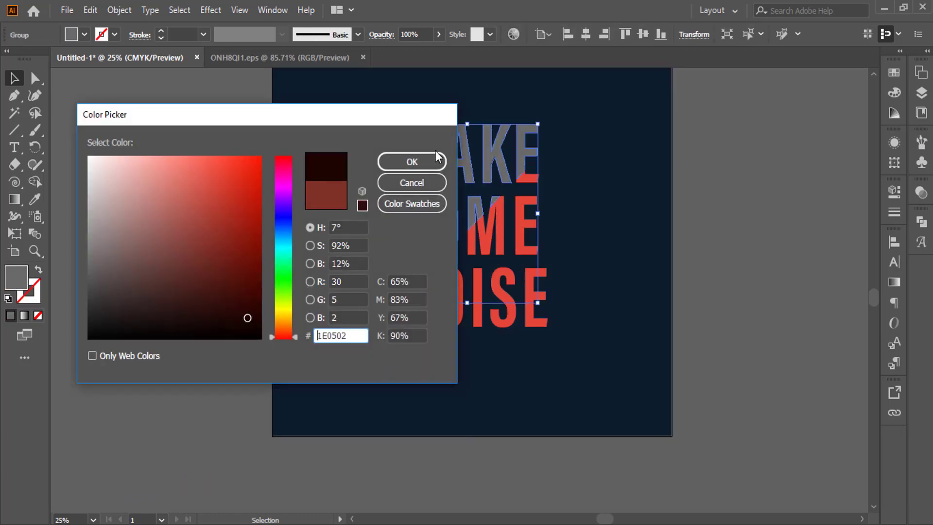
left_click(432, 159)
double_click(16, 278)
left_click(216, 188)
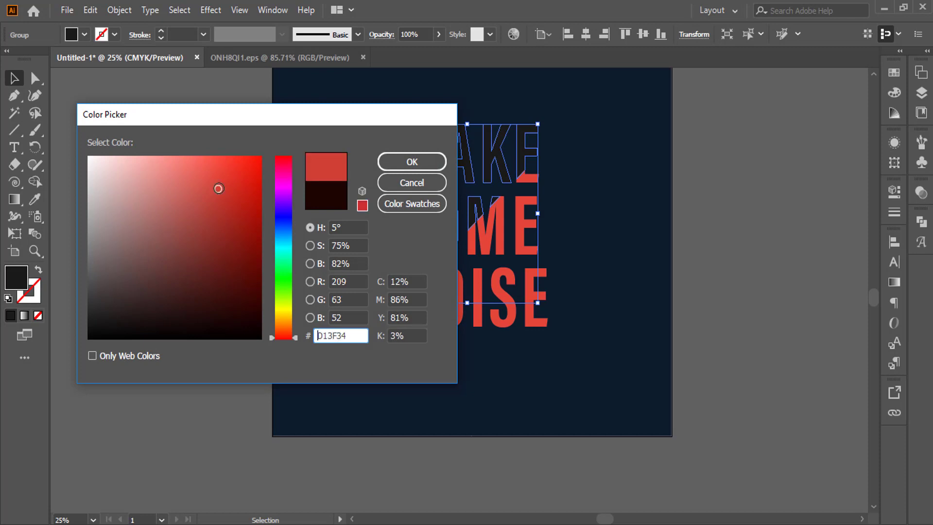
left_click(411, 165)
left_click(84, 34)
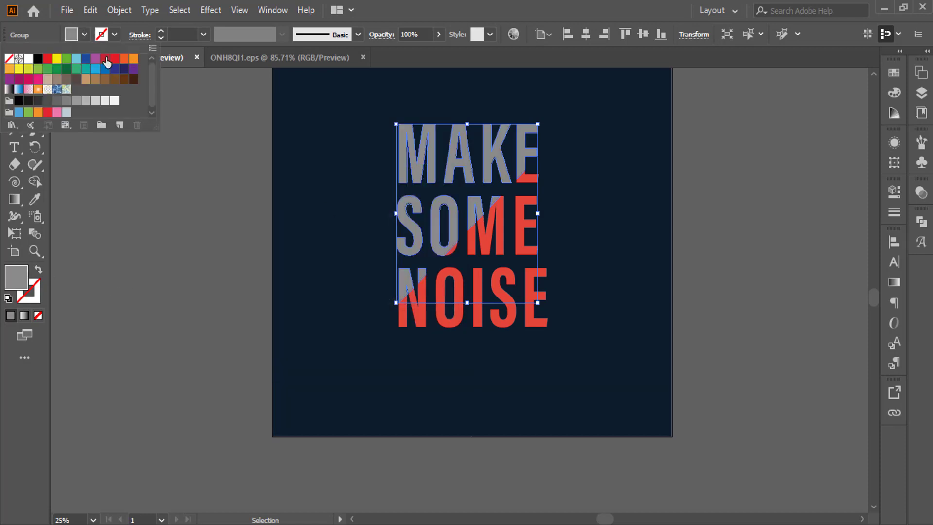
Step: Reselect the lettering group and explore fill colours in the colour picker without applying one
left_click(97, 239)
left_click(255, 345)
scroll(422, 252, "up", 1)
left_click(422, 267)
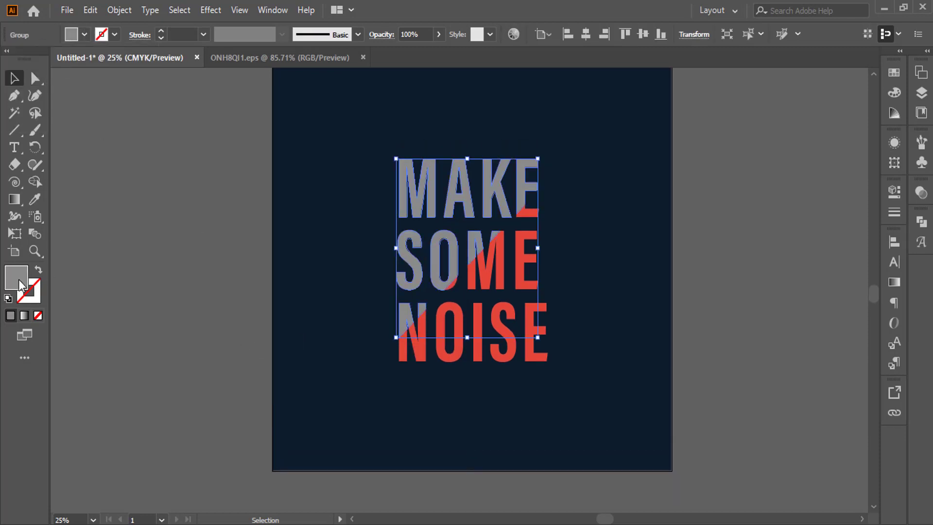
double_click(20, 284)
mouse_move(223, 197)
left_mouse_down()
mouse_move(246, 321)
mouse_move(89, 223)
mouse_move(224, 195)
mouse_move(231, 179)
left_mouse_up()
left_click(412, 162)
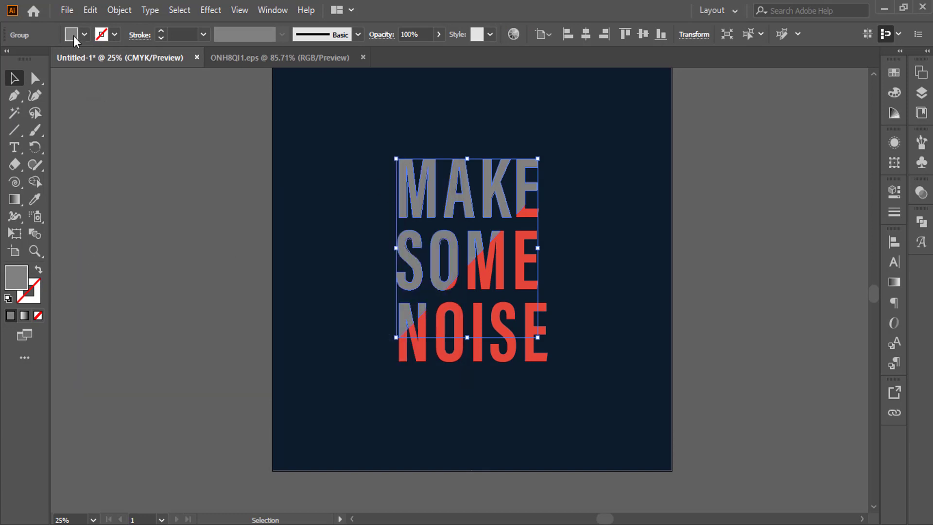
Step: Try magenta and orange fill swatches on the letters, then settle on yellow
left_click(76, 40)
left_click(19, 88)
left_click(61, 319)
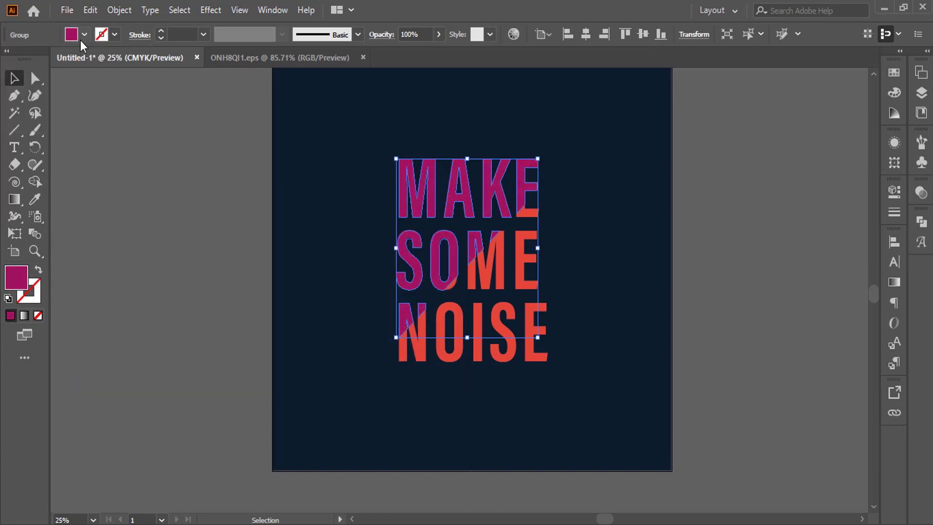
left_click(83, 35)
left_click(19, 69)
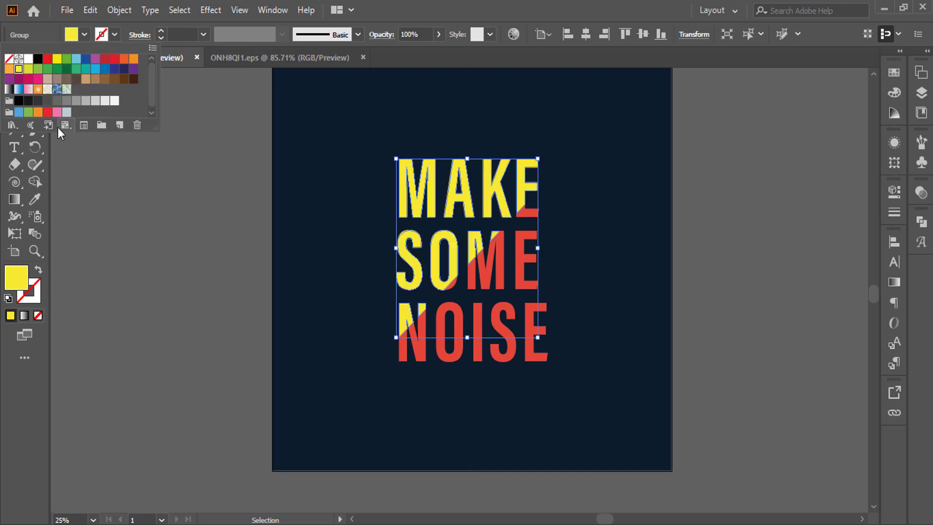
left_click(22, 73)
left_click(85, 34)
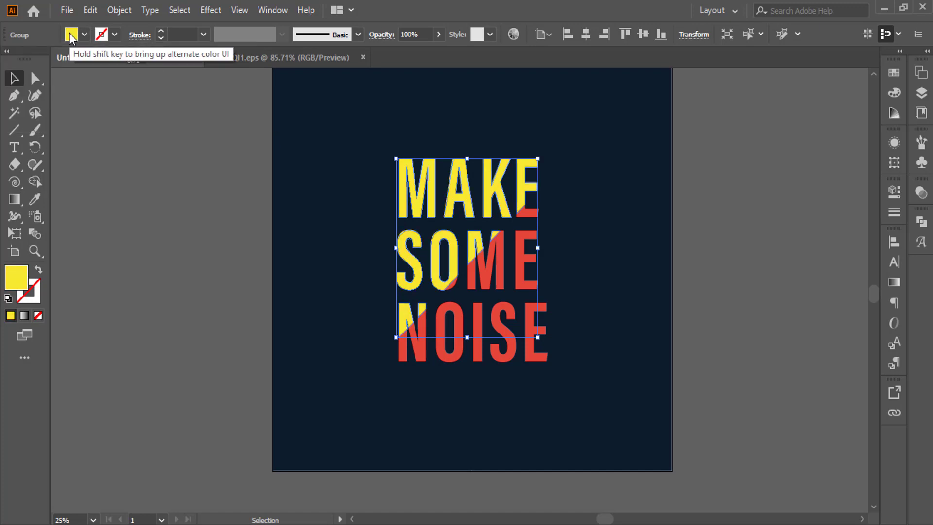
Step: Mute the yellow fill by setting its CMYK black (K) value to 15
left_click(138, 115)
type("15")
left_click(140, 97)
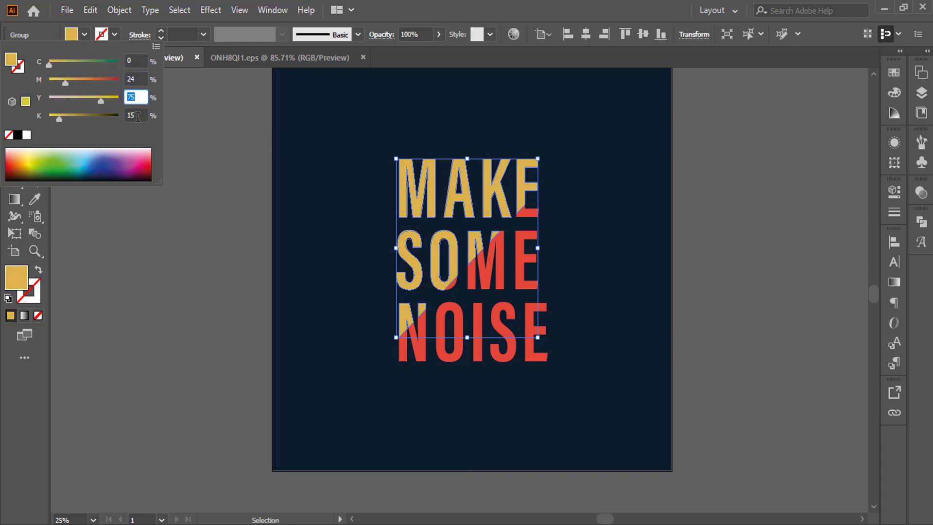
left_click(214, 343)
Step: Select all the letter paths and ungroup the lettering
left_click_drag(354, 114, 567, 369)
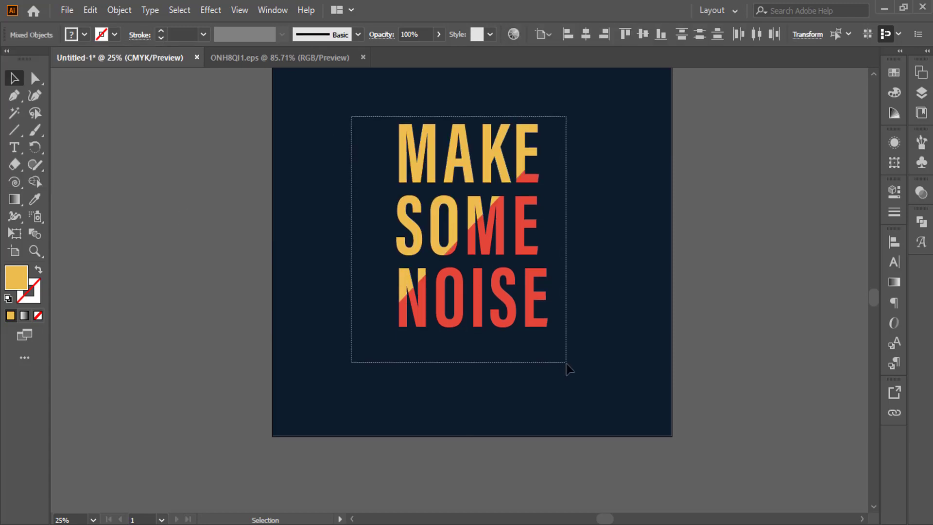
key("a")
left_click_drag(358, 127, 638, 415)
key("v")
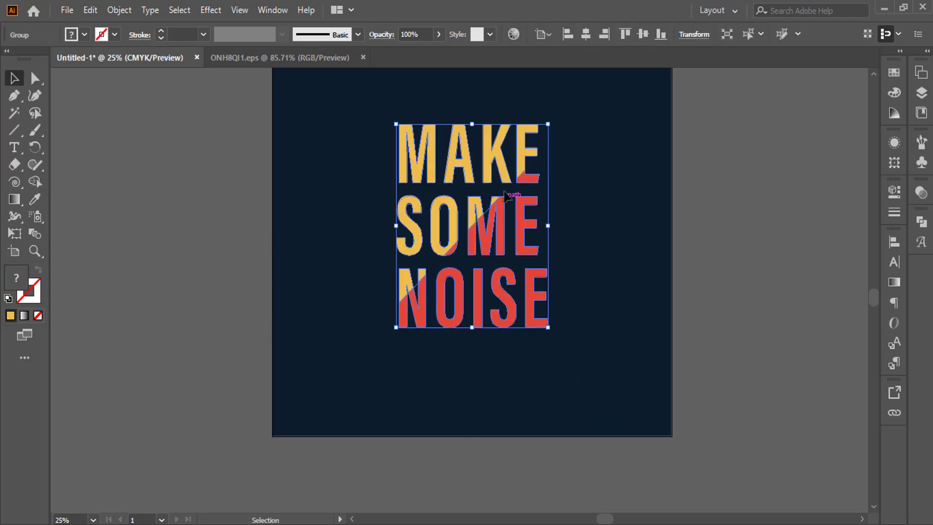
right_click(506, 195)
left_click(516, 329)
Step: Nudge the red half down one step to open a thin gap, then regroup all the lettering
left_click(520, 301)
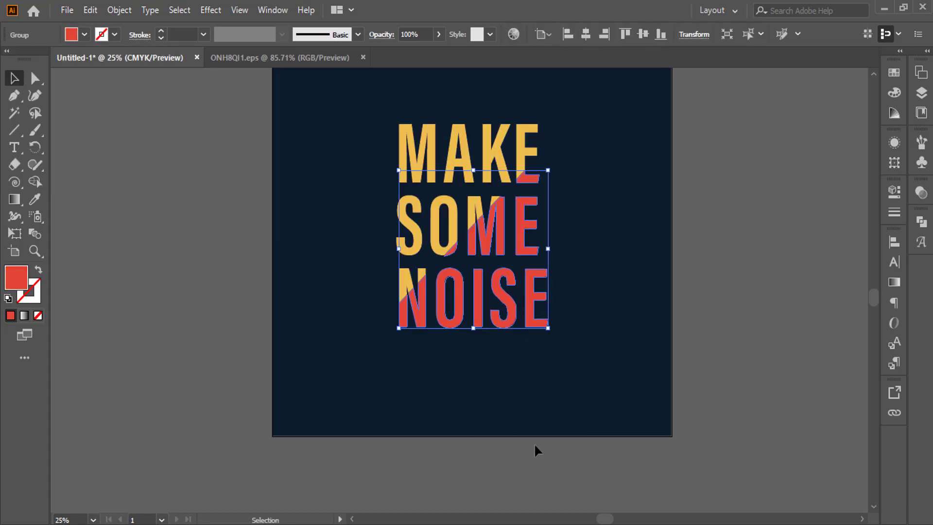
key("Down")
key("Down")
key("Down")
key("Down")
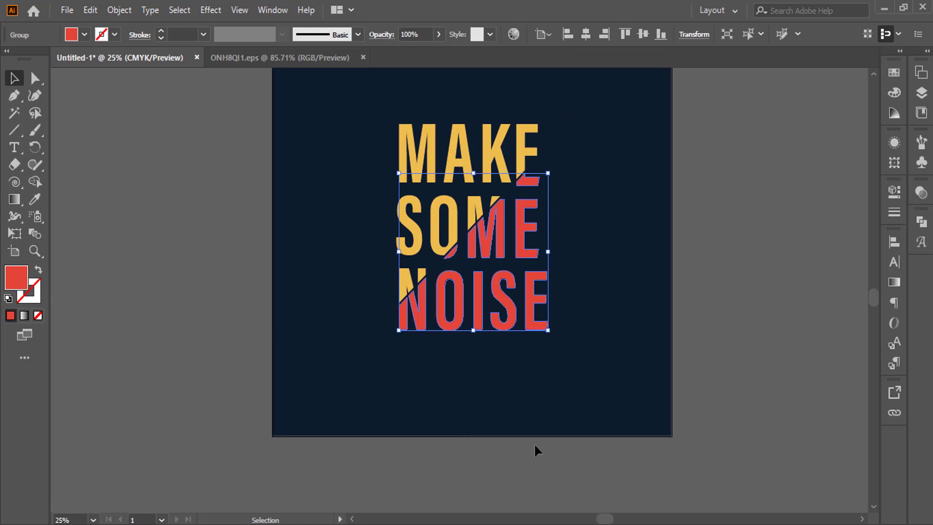
left_click(486, 427)
key("ctrl+=")
key("ctrl+minus")
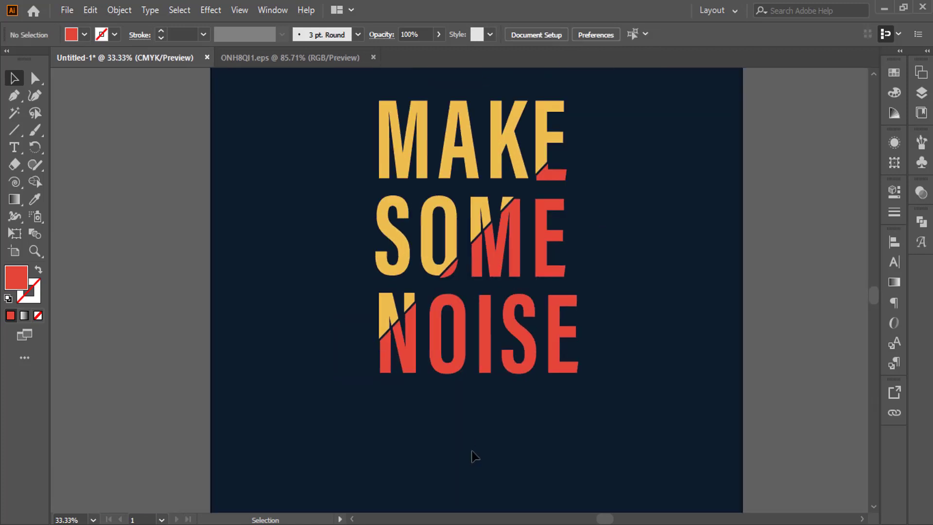
left_click_drag(367, 142, 701, 470)
key("ctrl+g")
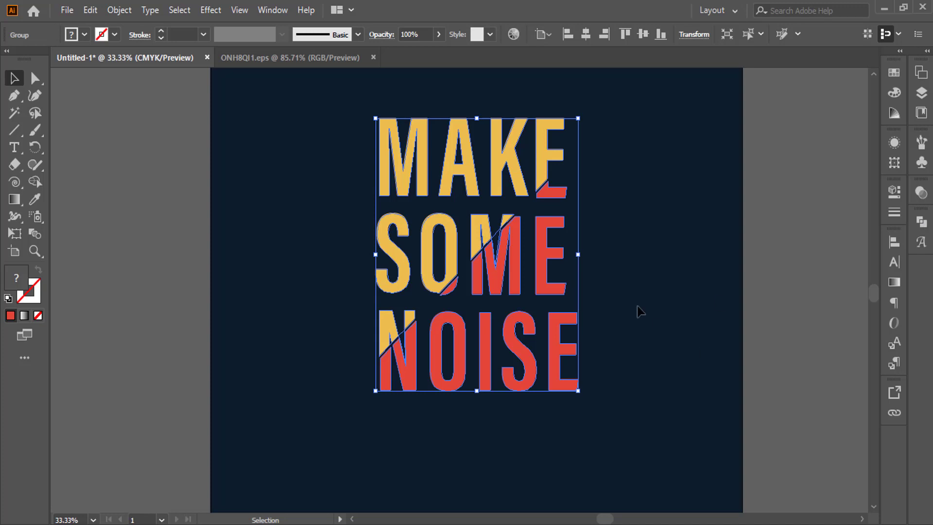
left_click(919, 193)
Step: Add an opacity mask to the lettering with Clip turned off, and enter mask editing
left_click(273, 9)
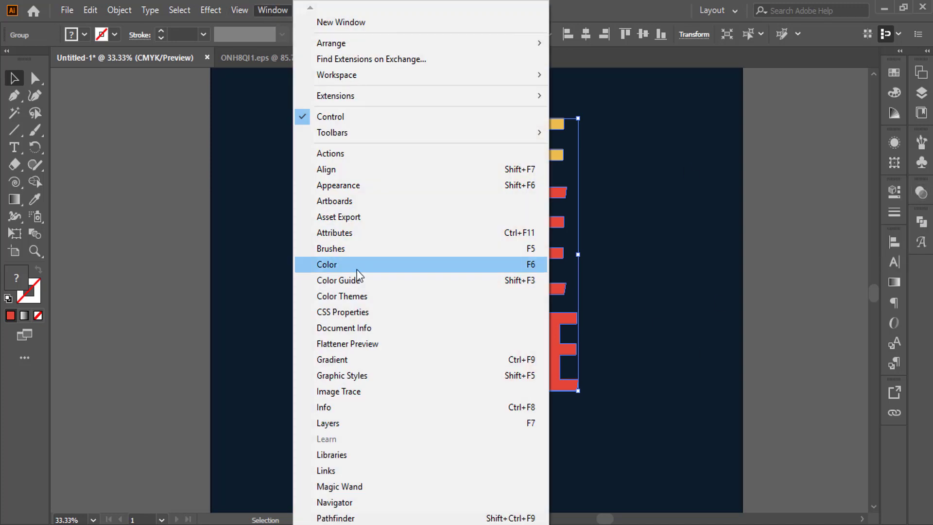
scroll(353, 474, "down", 5)
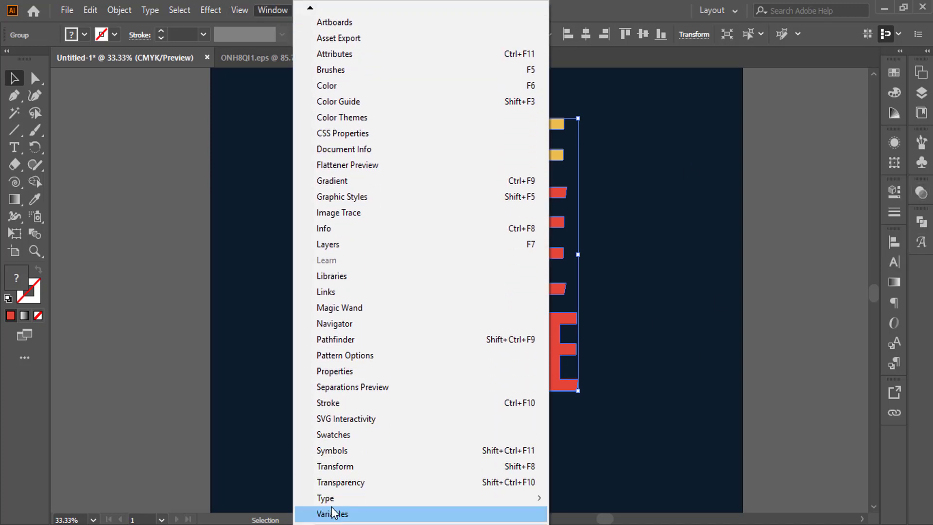
left_click(353, 475)
left_click_drag(852, 190, 788, 126)
left_click(811, 166)
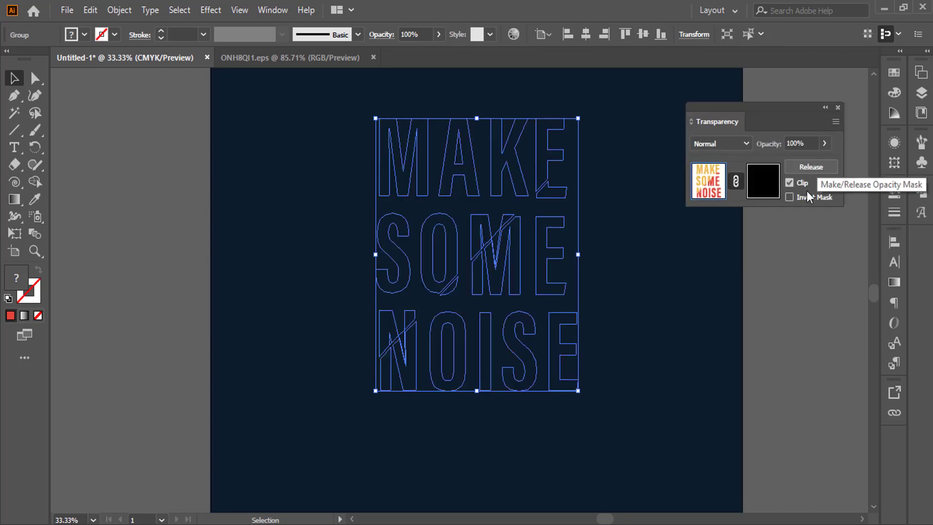
left_click(789, 183)
left_click(770, 187)
Step: Pick the bottom-right grunge texture in ONH8QI1.eps and return to the poster document
left_click(347, 58)
left_click(535, 386)
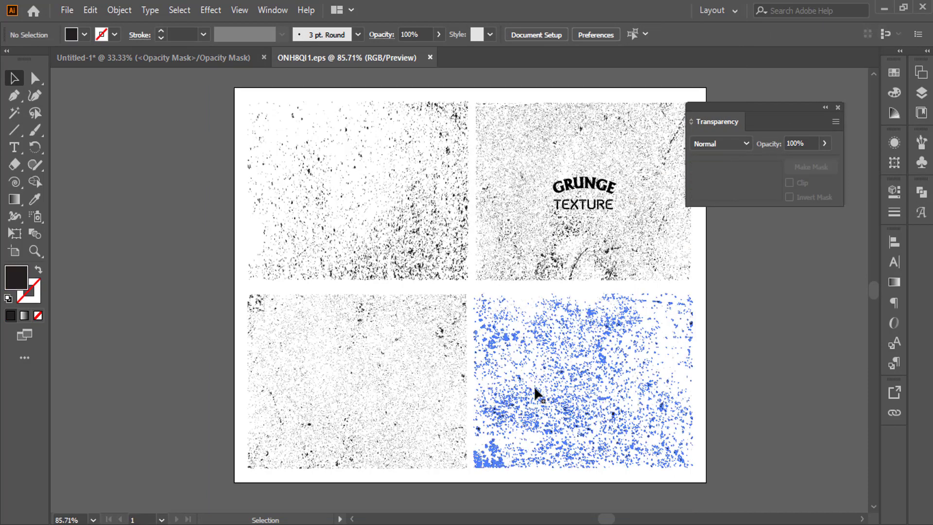
key("ctrl+Tab")
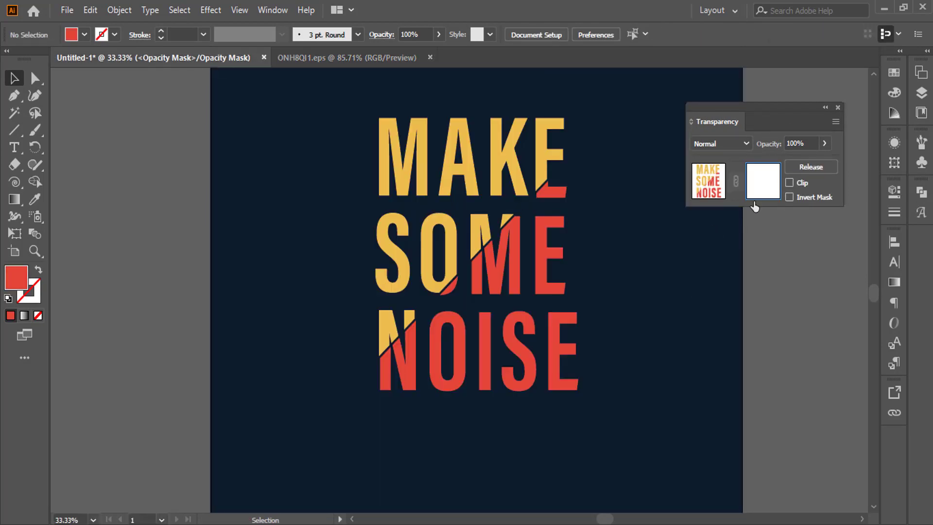
Step: Paste the grunge texture into the mask, scale it over all letters, centre it vertically, and finish the mask
key("ctrl+v")
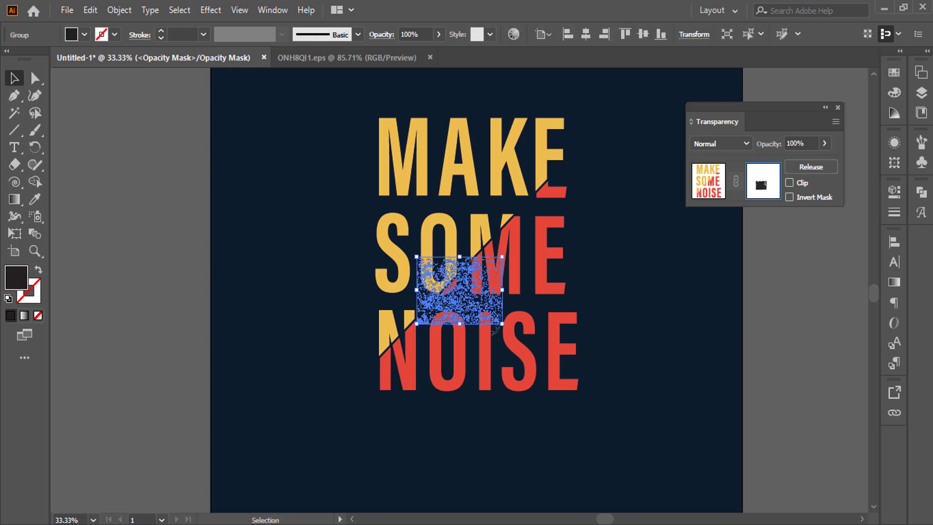
left_click_drag(504, 335, 649, 455)
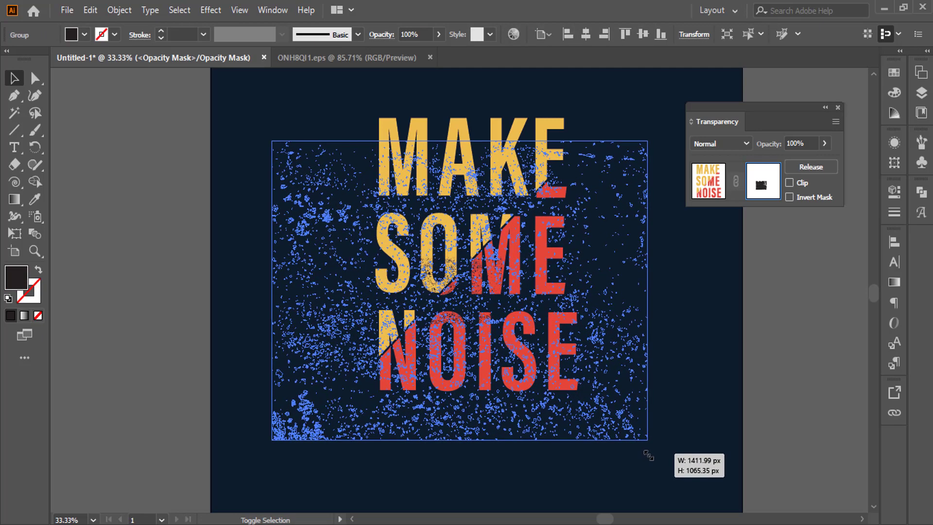
left_click(643, 35)
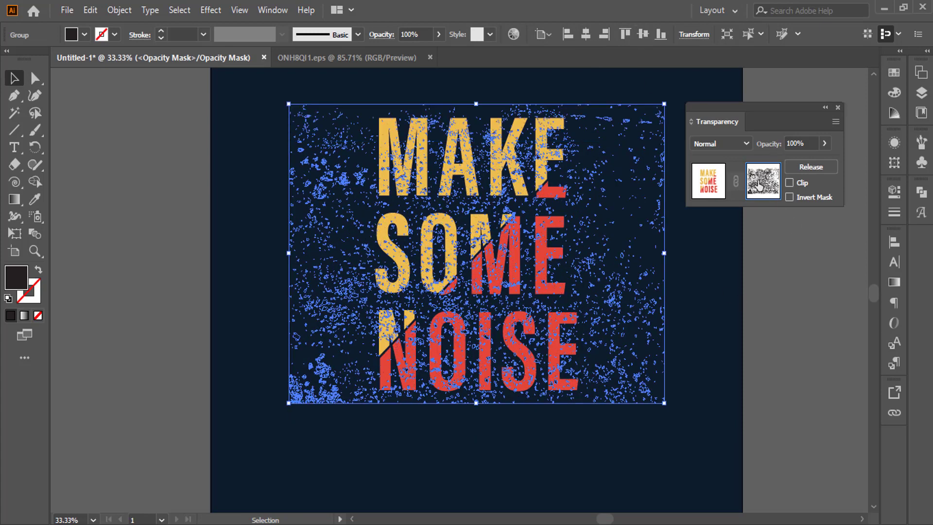
left_click(716, 183)
left_click(692, 284)
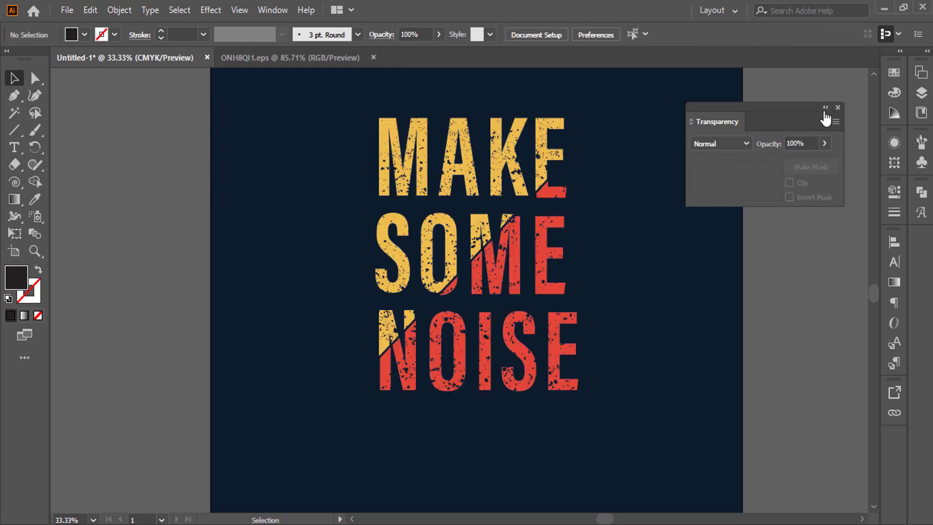
left_click(837, 107)
key("ctrl+a")
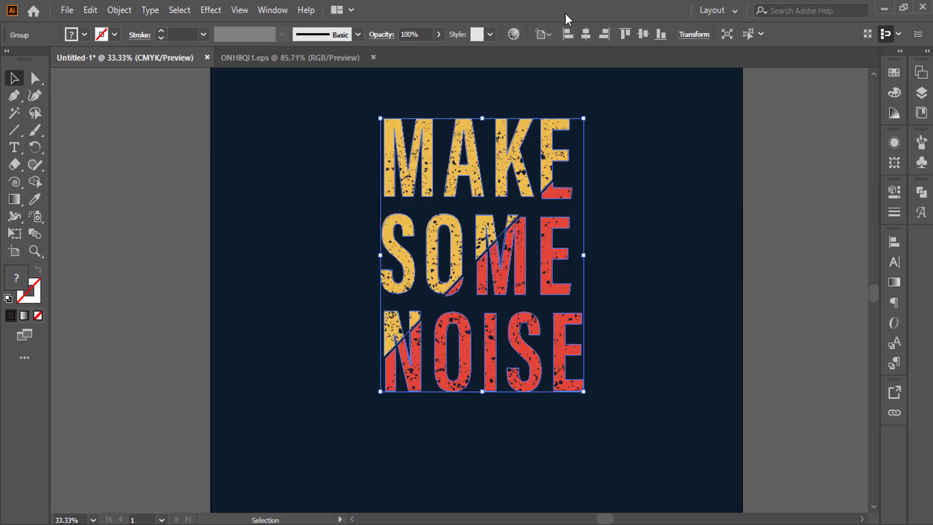
Step: Scale the lettering group up around its centre, then pan to recentre the artboard
left_click(630, 333)
scroll(630, 333, "down", 1)
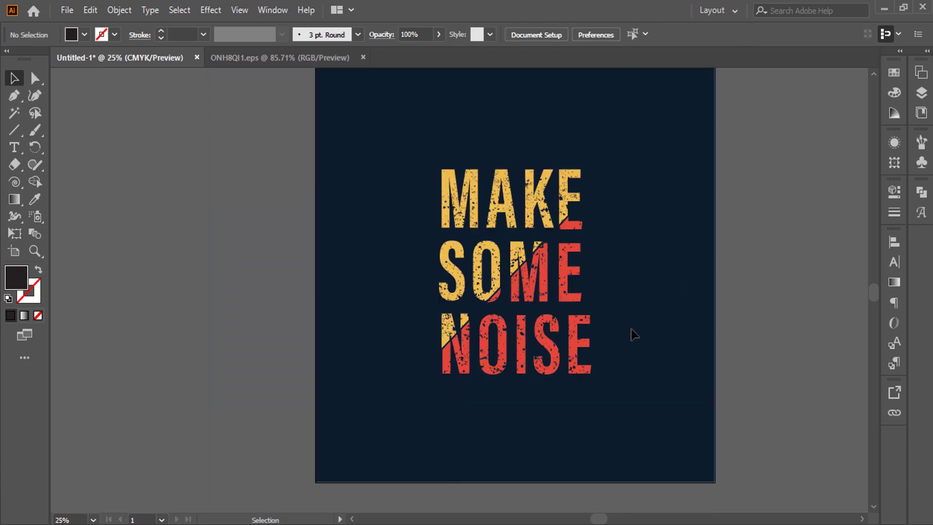
left_click_drag(624, 457, 624, 459)
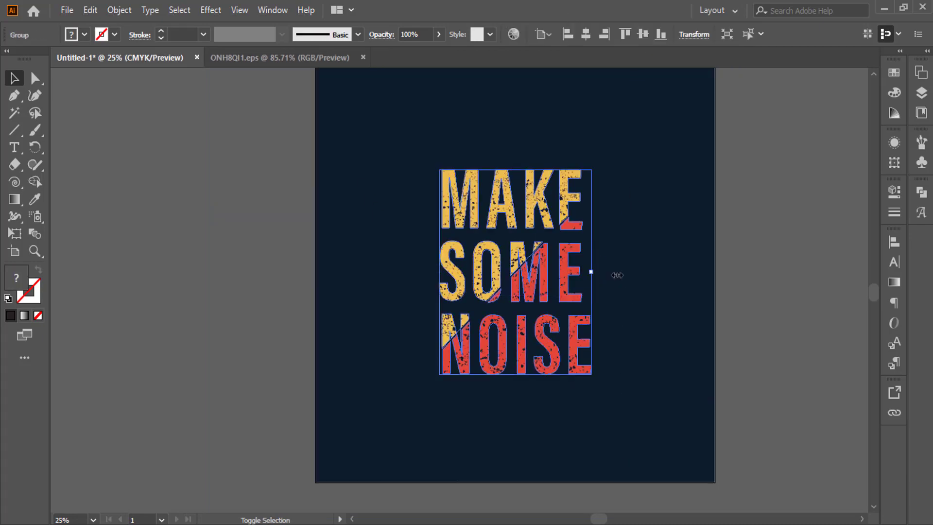
left_click_drag(617, 274, 661, 276)
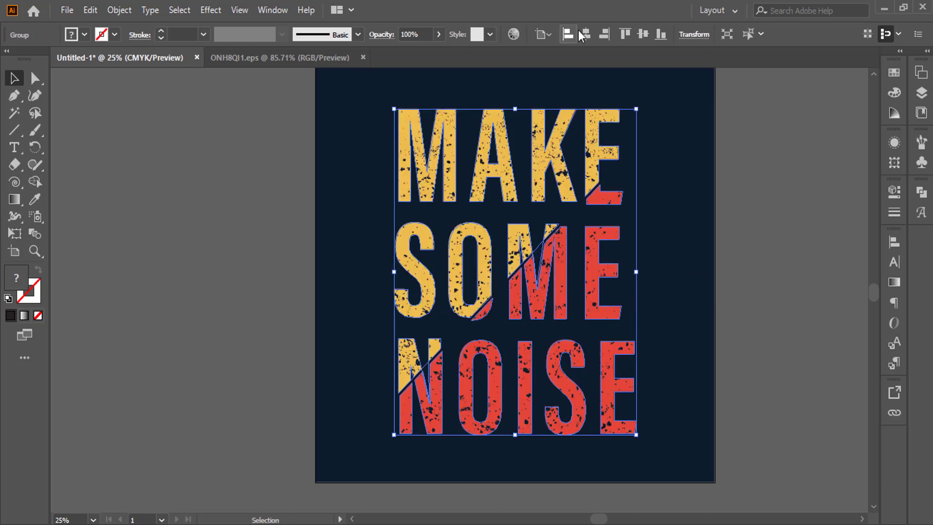
left_click(671, 304)
left_click_drag(672, 304, 608, 314)
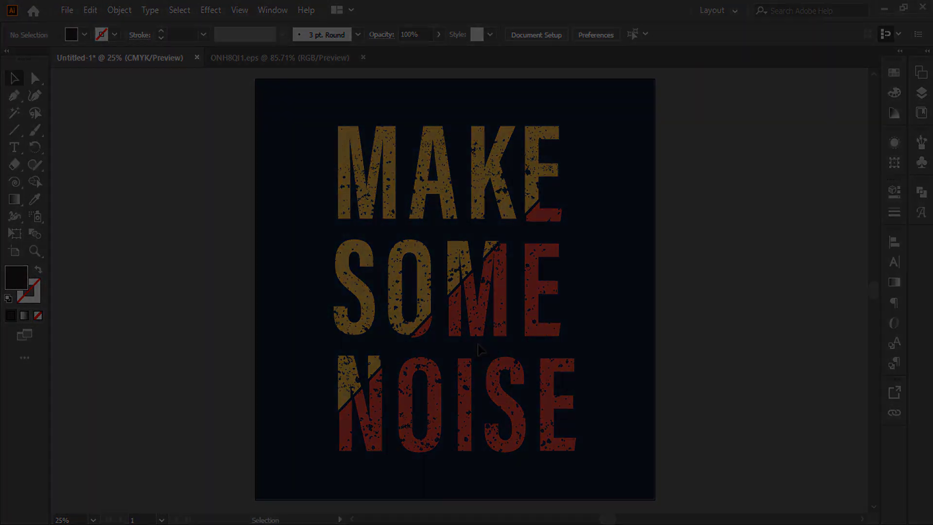